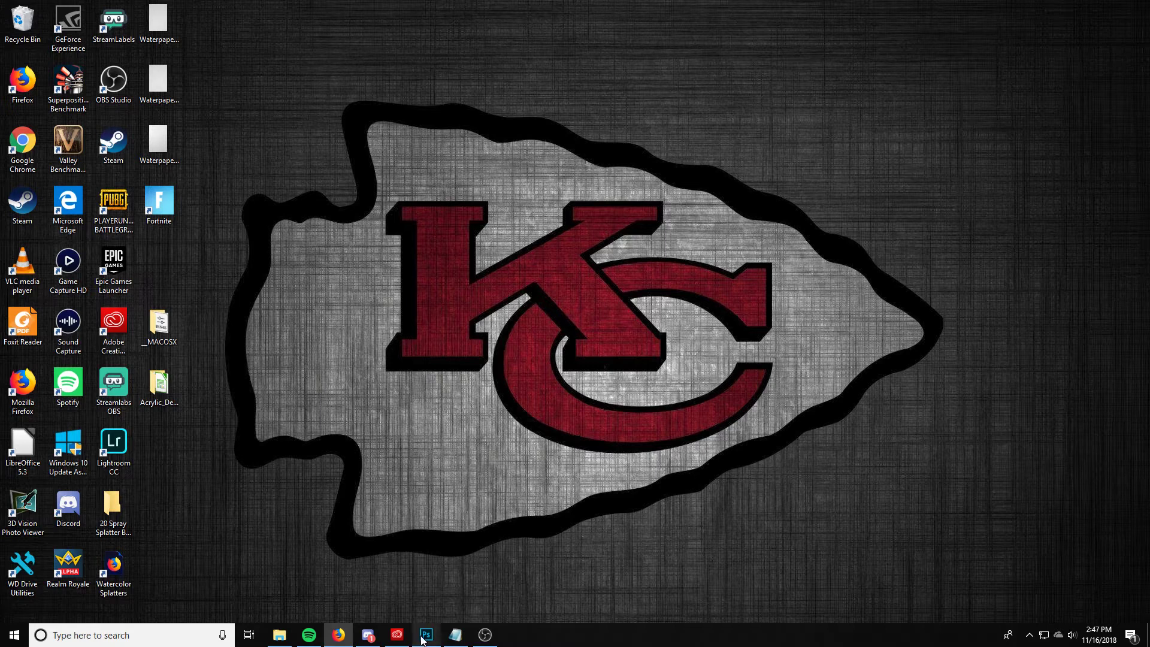
Switch to Photoshop and start a new document from the recent 640 x 150 px, 300 ppi settings
mouse_move(421, 635)
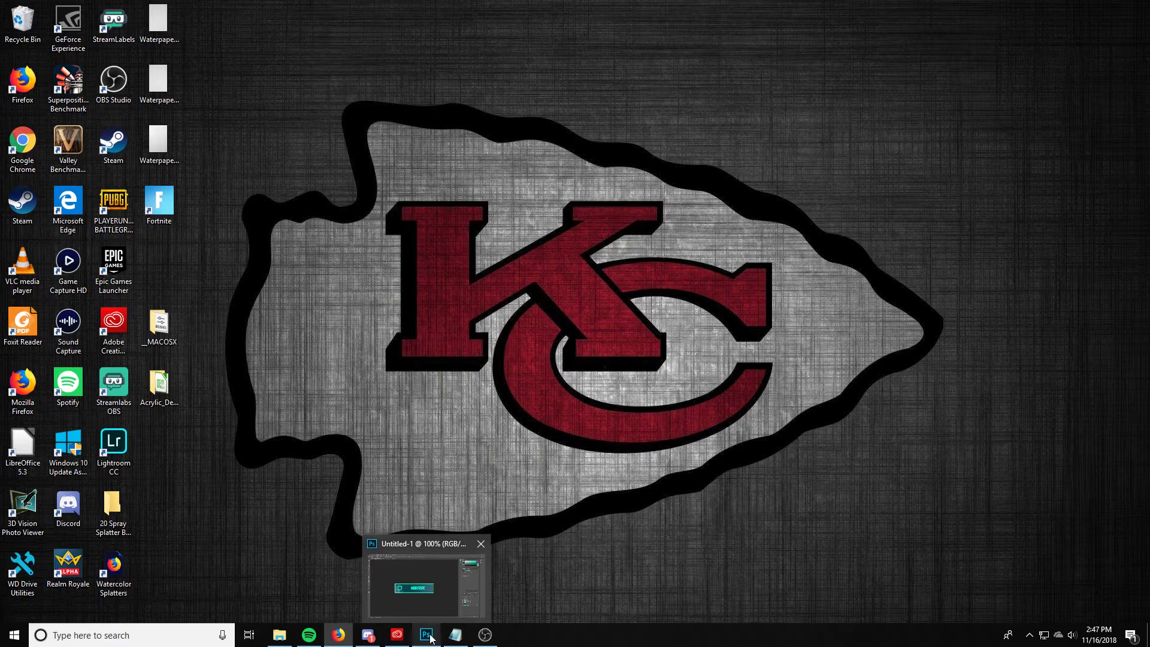
click(426, 634)
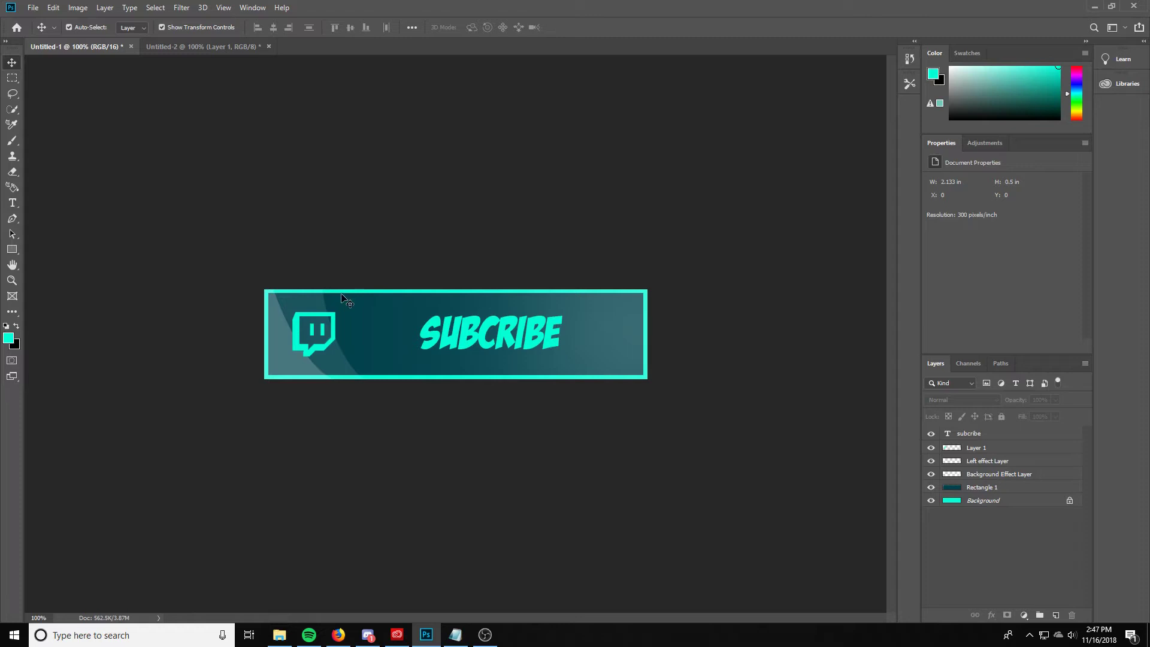
click(32, 8)
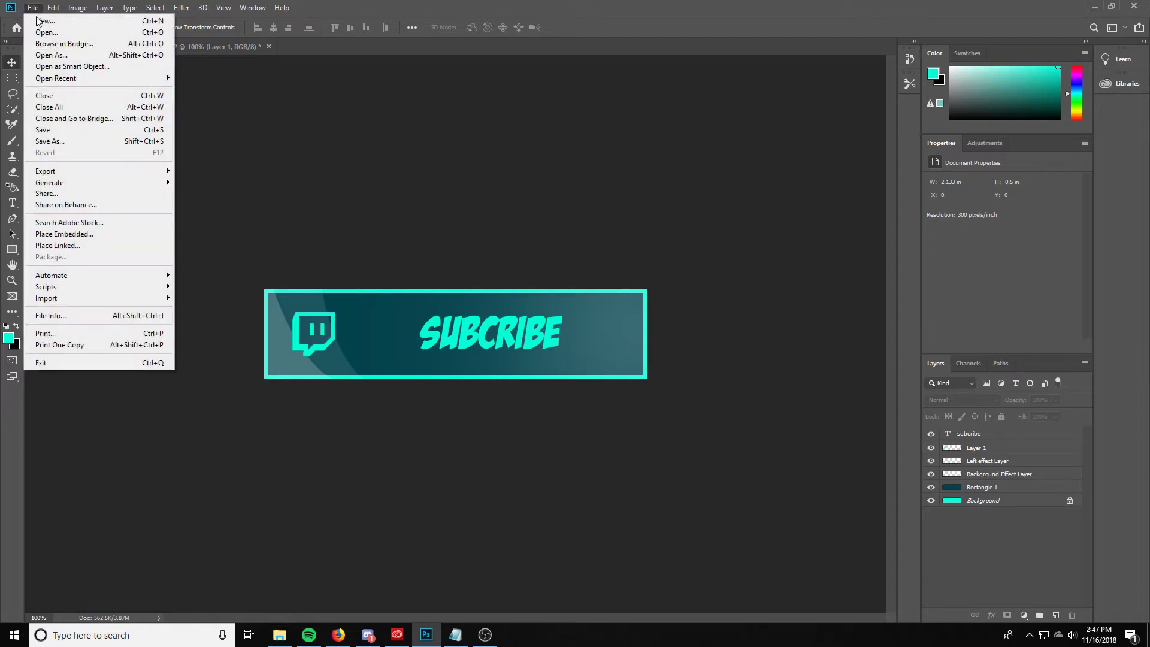
click(37, 21)
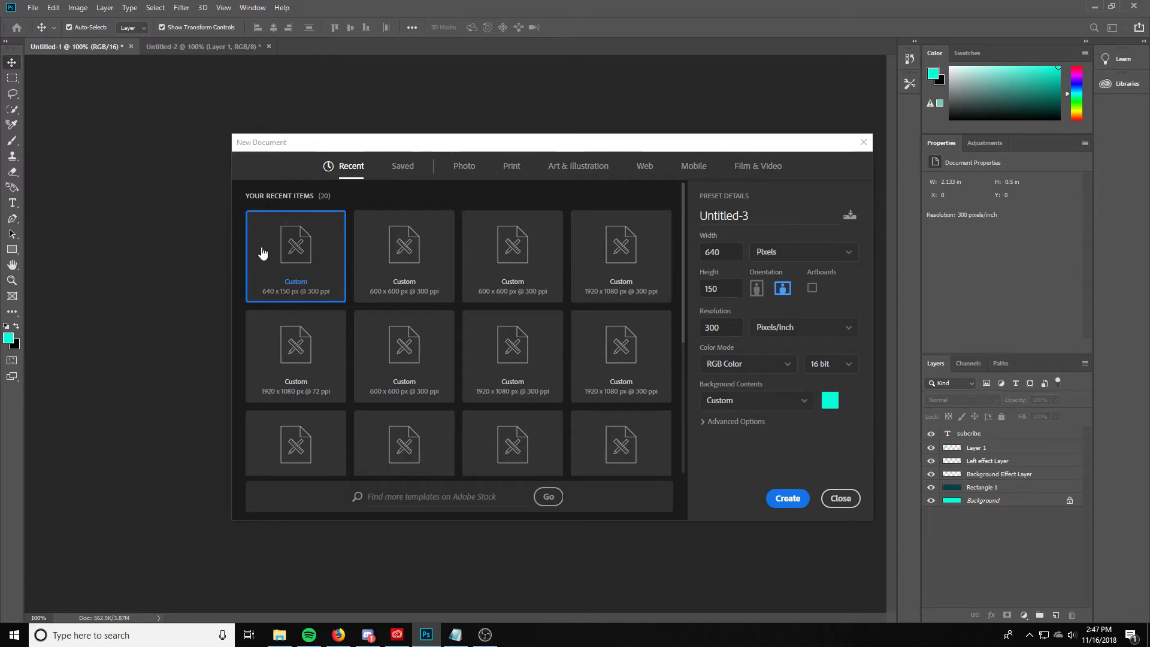
Save the new document settings as a preset named Twitch Panel
double_click(742, 220)
text(Twitch Panl)
key(BackSpace)
text(el)
click(849, 215)
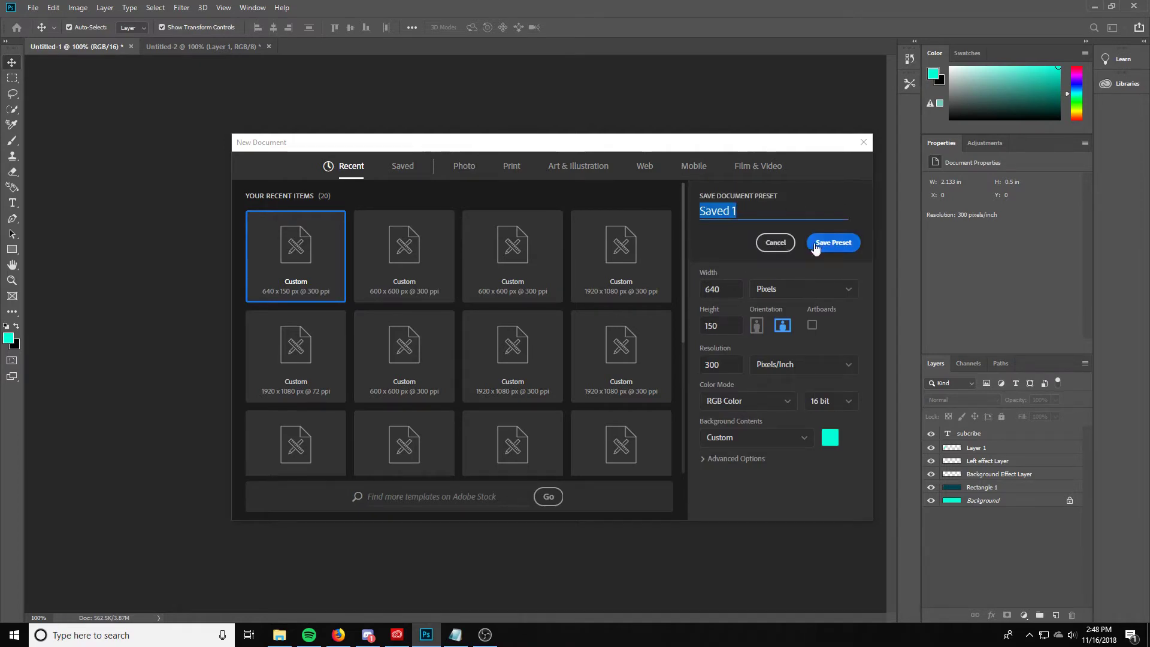
text(Twitc)
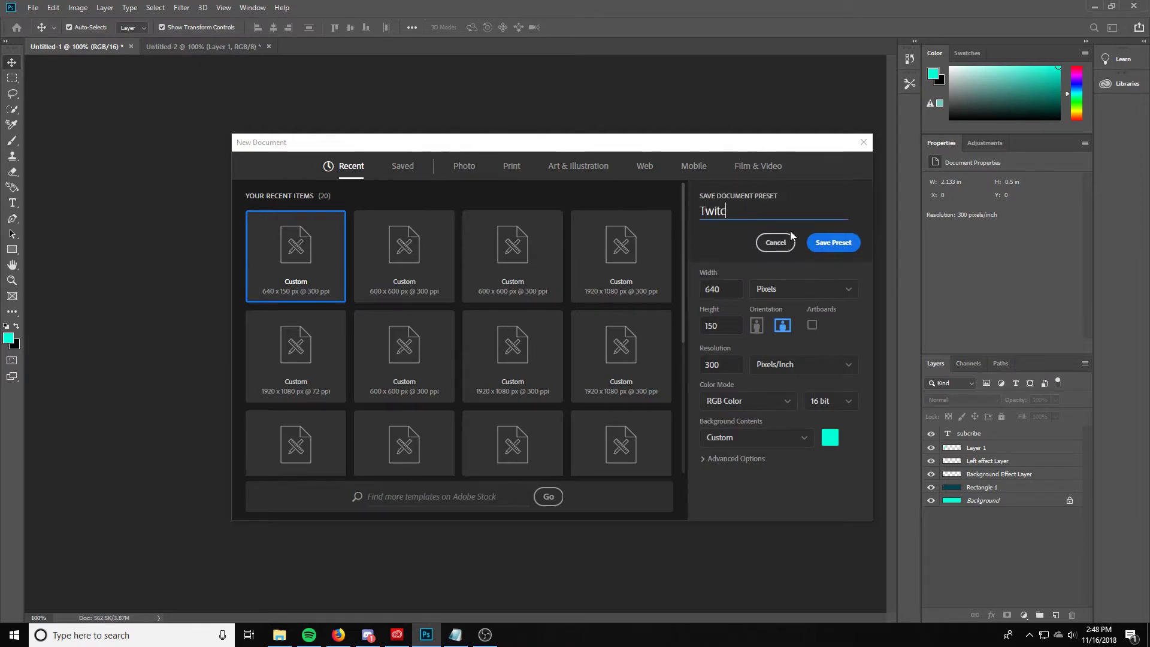
text(h Panel)
key(Return)
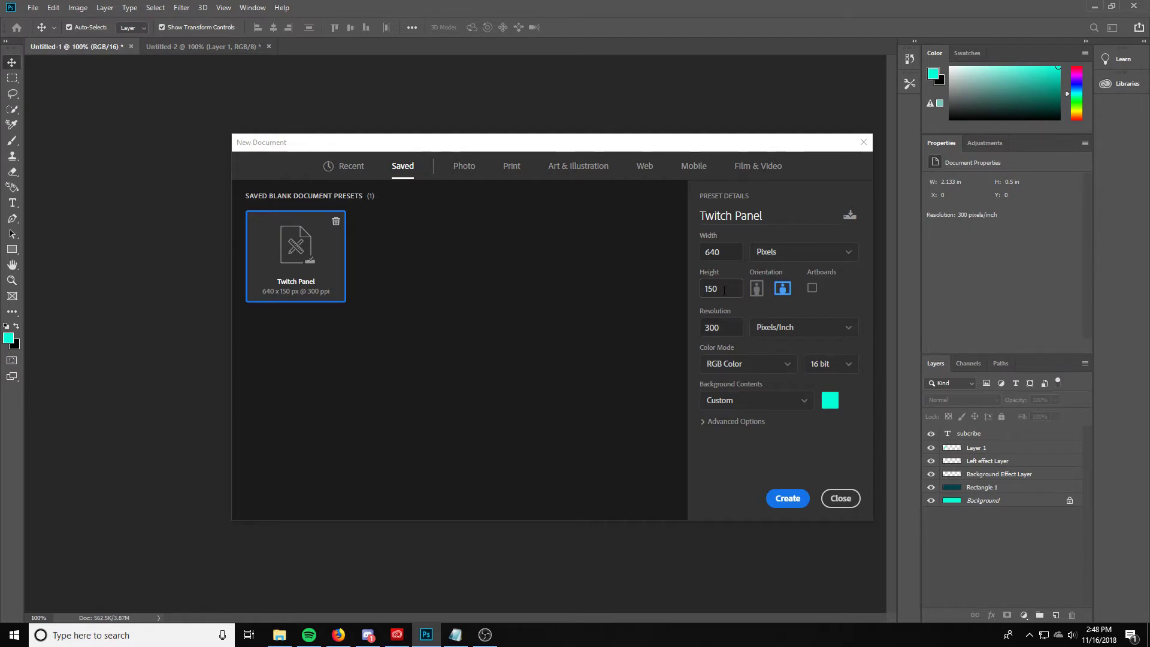
Create the 640 x 150 px Twitch Panel document in 16 bit RGB with the custom background colour 04fed8
key(shift+Tab)
click(723, 288)
click(829, 363)
click(825, 400)
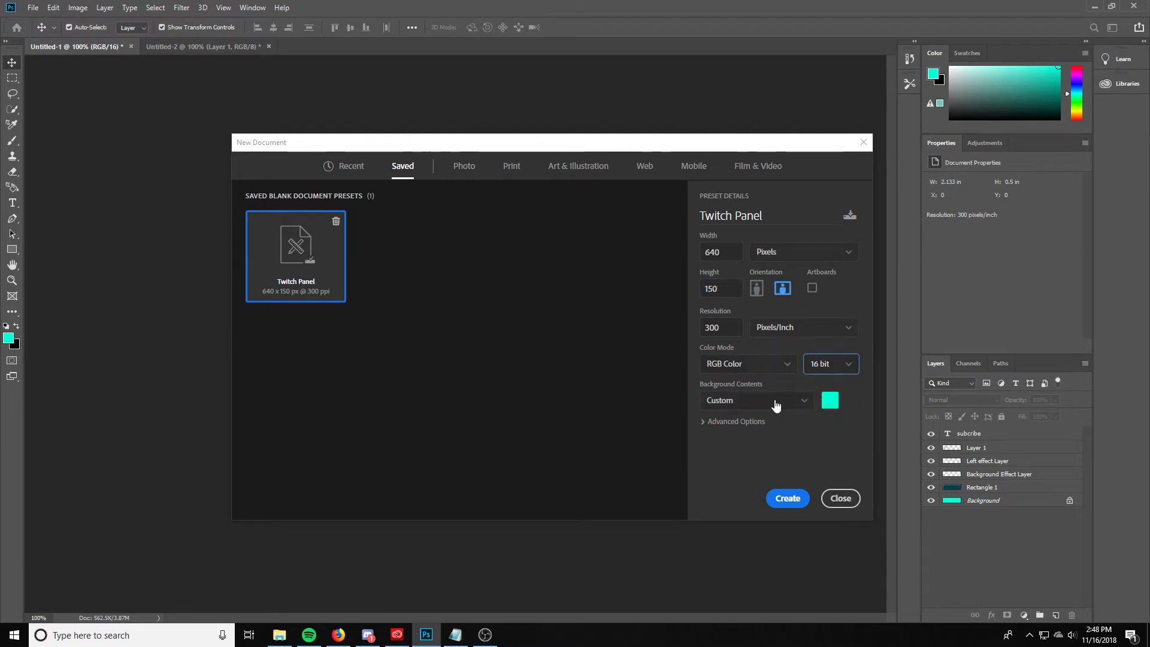
click(829, 400)
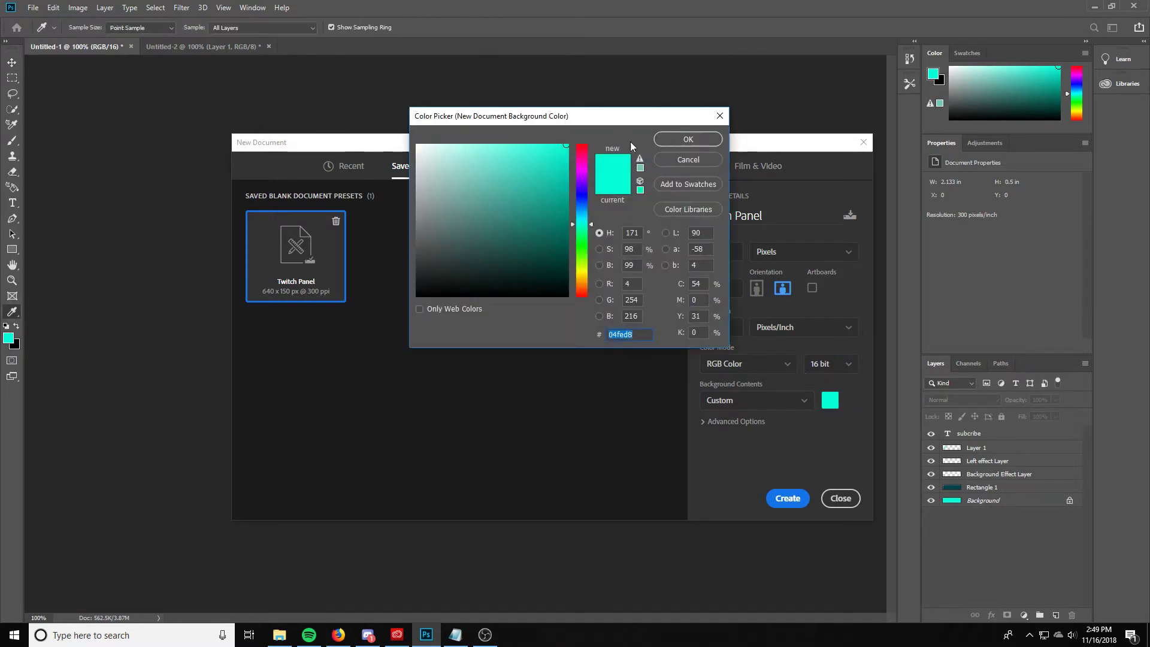
click(682, 140)
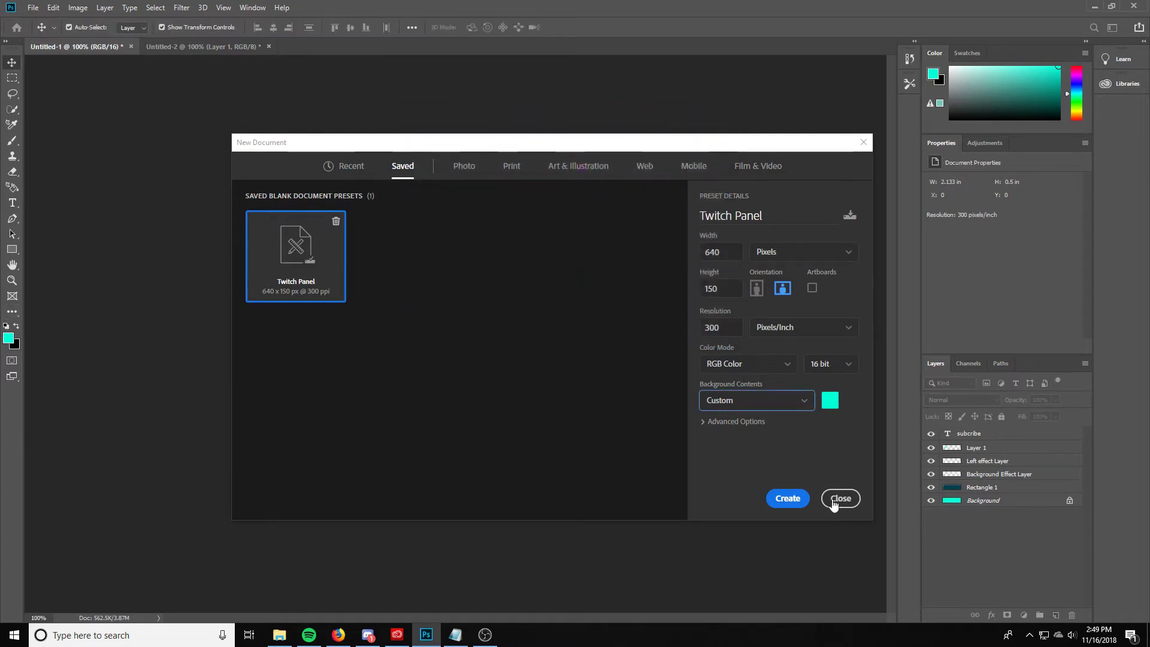
click(790, 502)
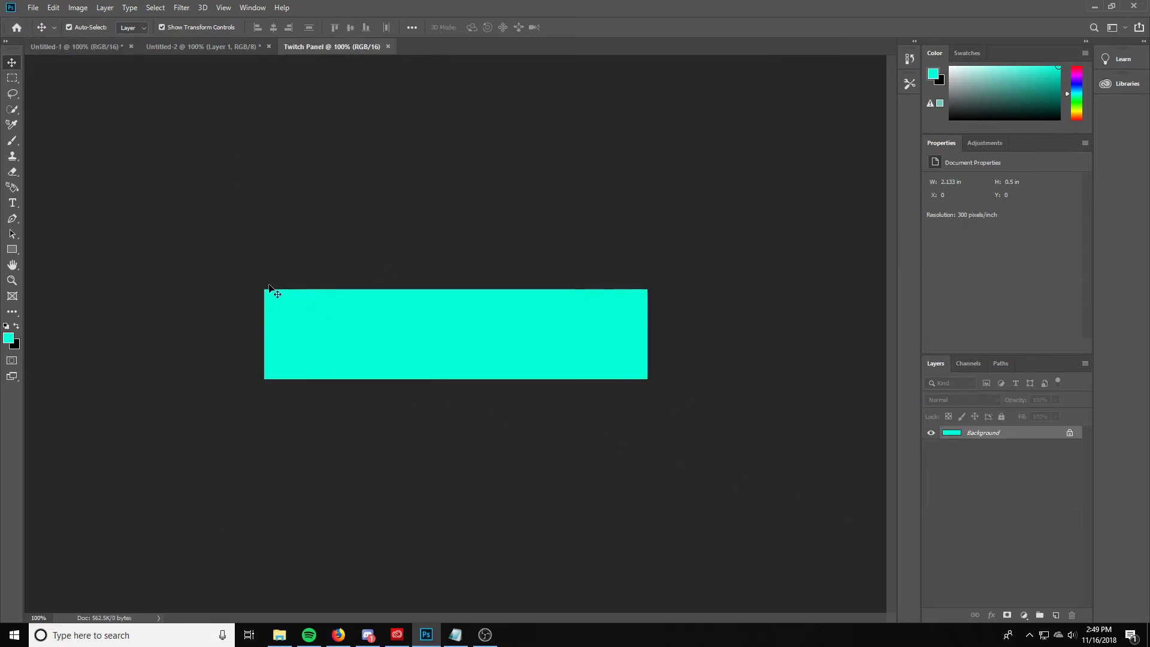
Set the Rectangle tool's fill to the recently used dark teal
click(11, 251)
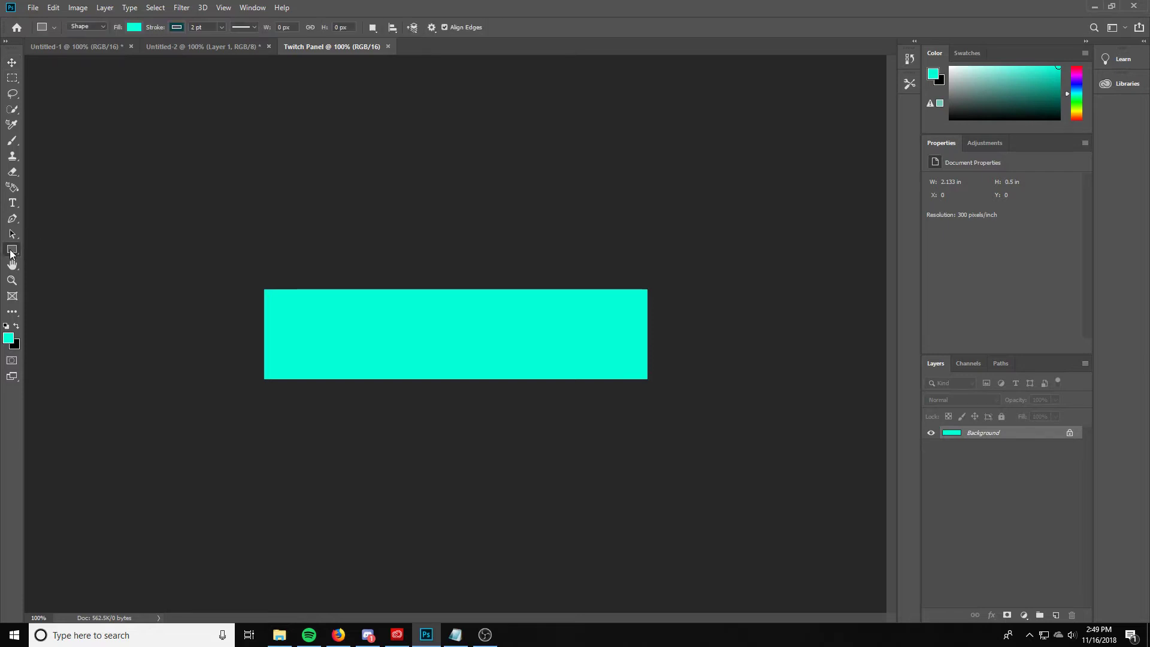
click(133, 26)
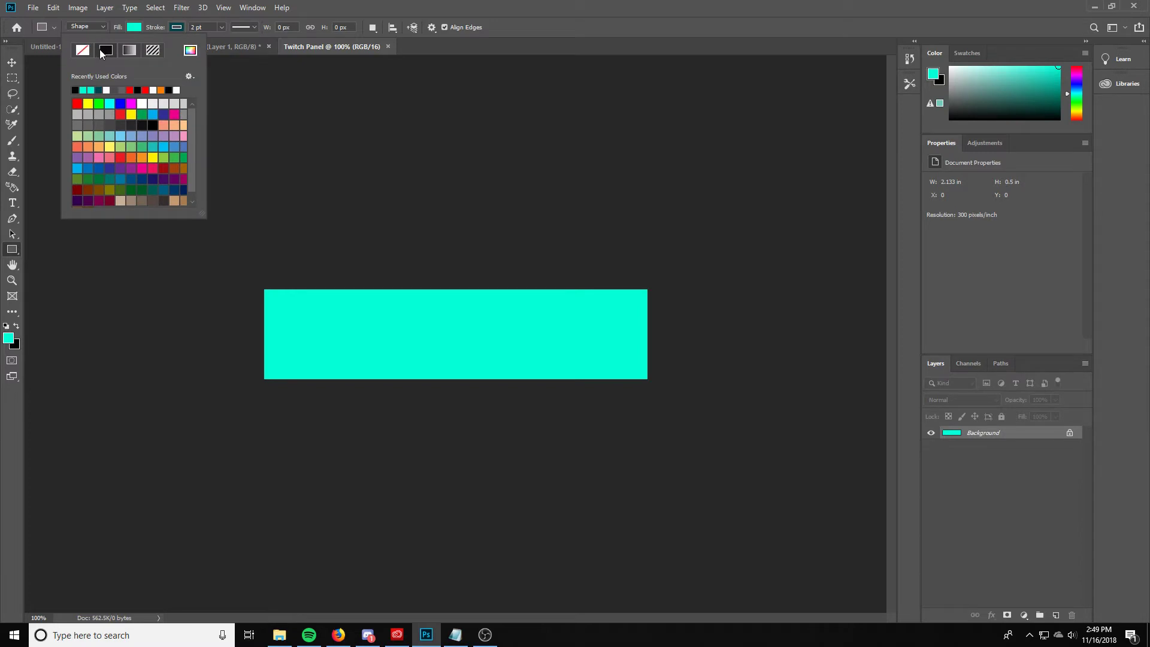
click(98, 90)
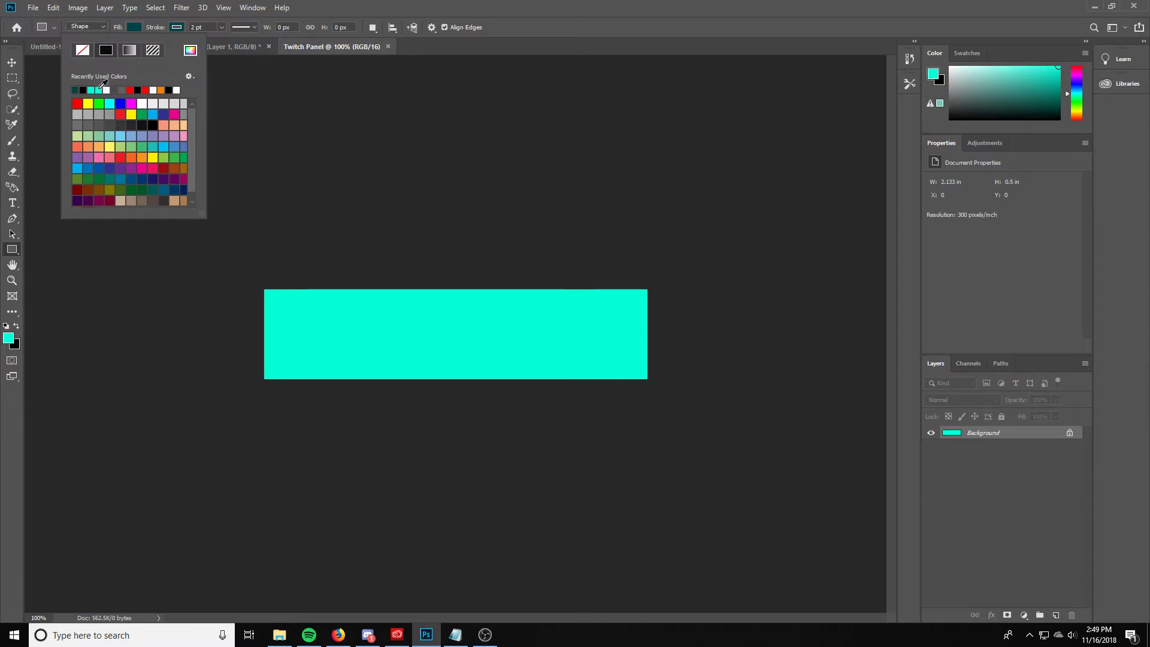
click(178, 27)
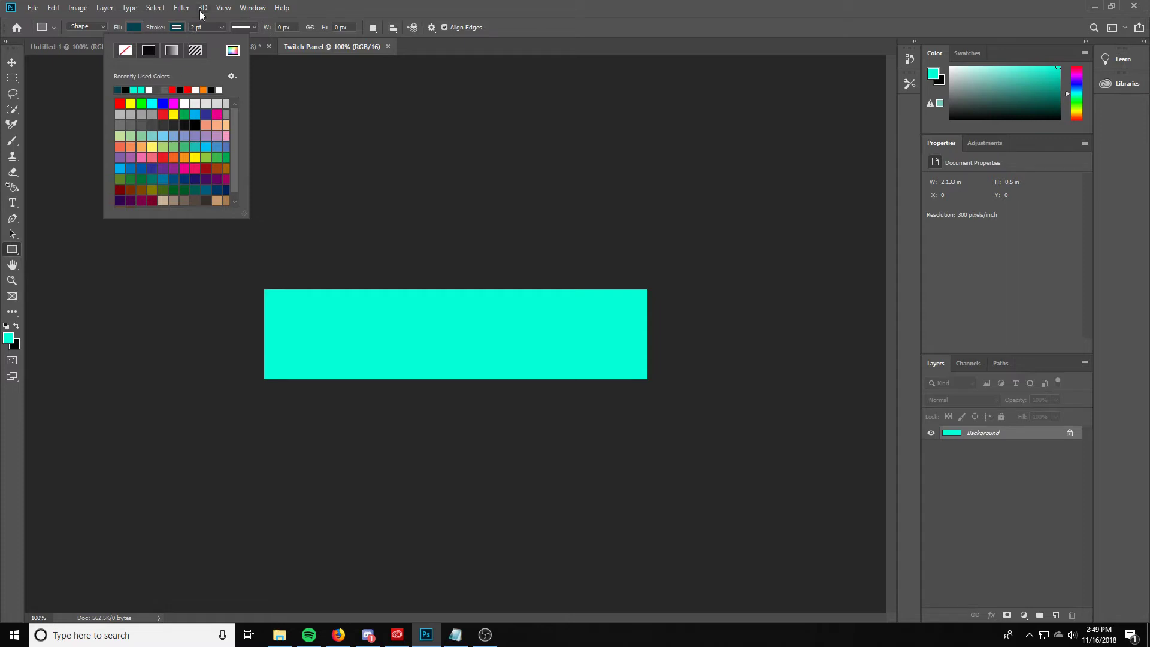
click(330, 19)
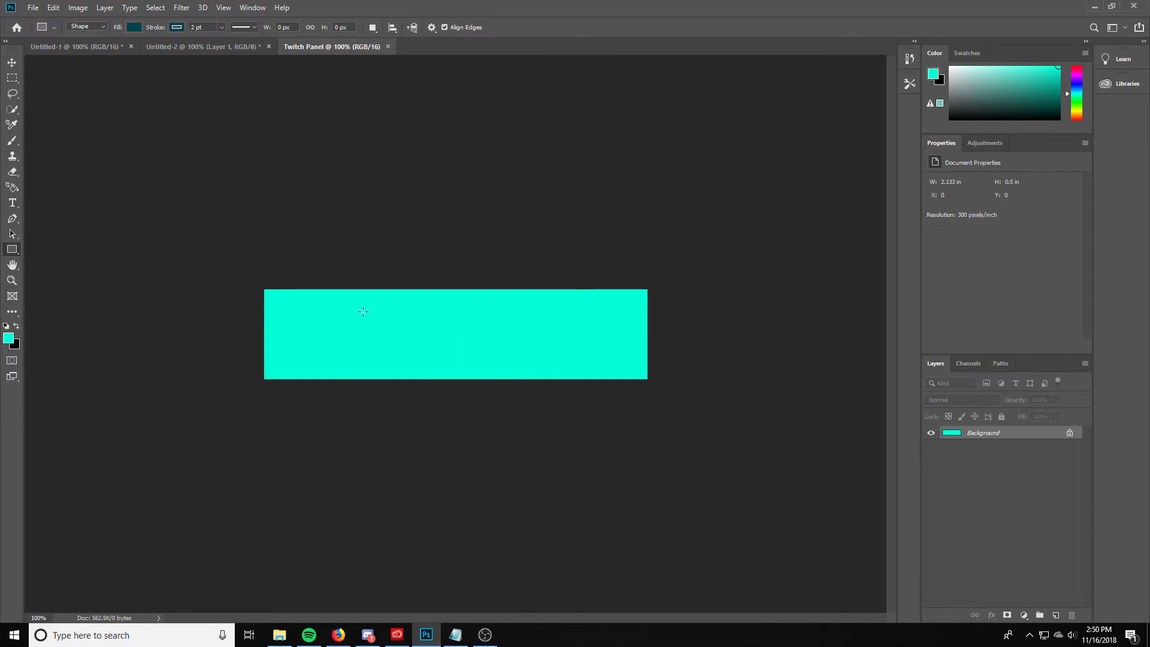
Turn off drawing from the center and draw a rectangle of about 624 x 137 px, leaving a thin background border around it
click(431, 28)
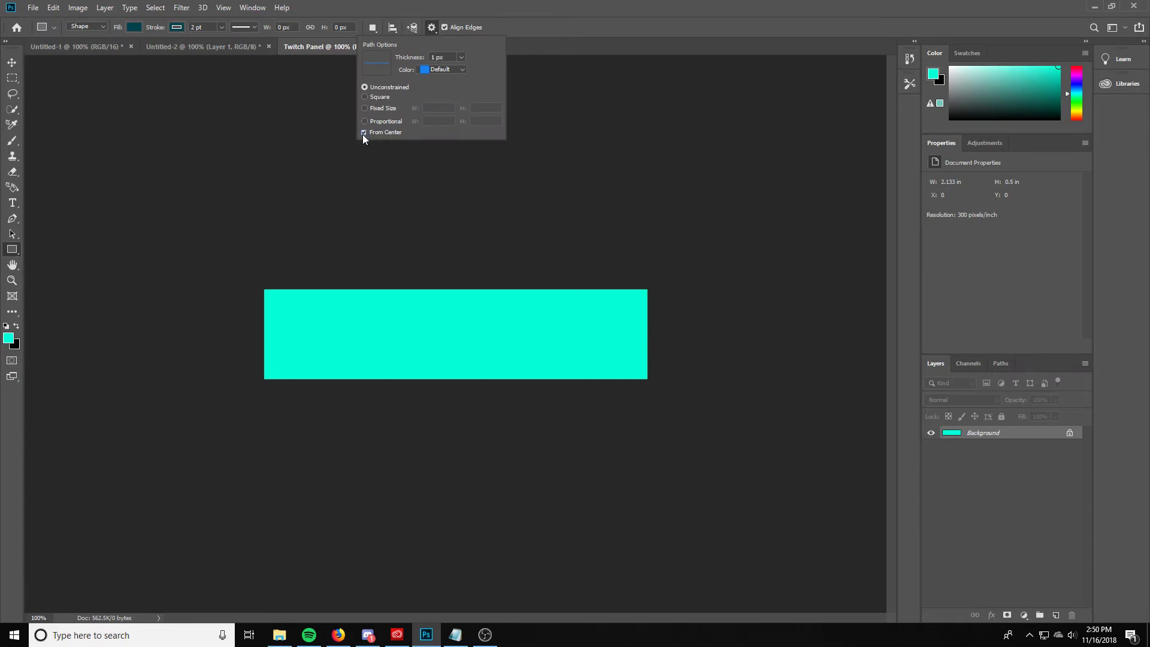
click(364, 132)
click(269, 292)
drag(269, 293, 284, 307)
drag(327, 336, 642, 375)
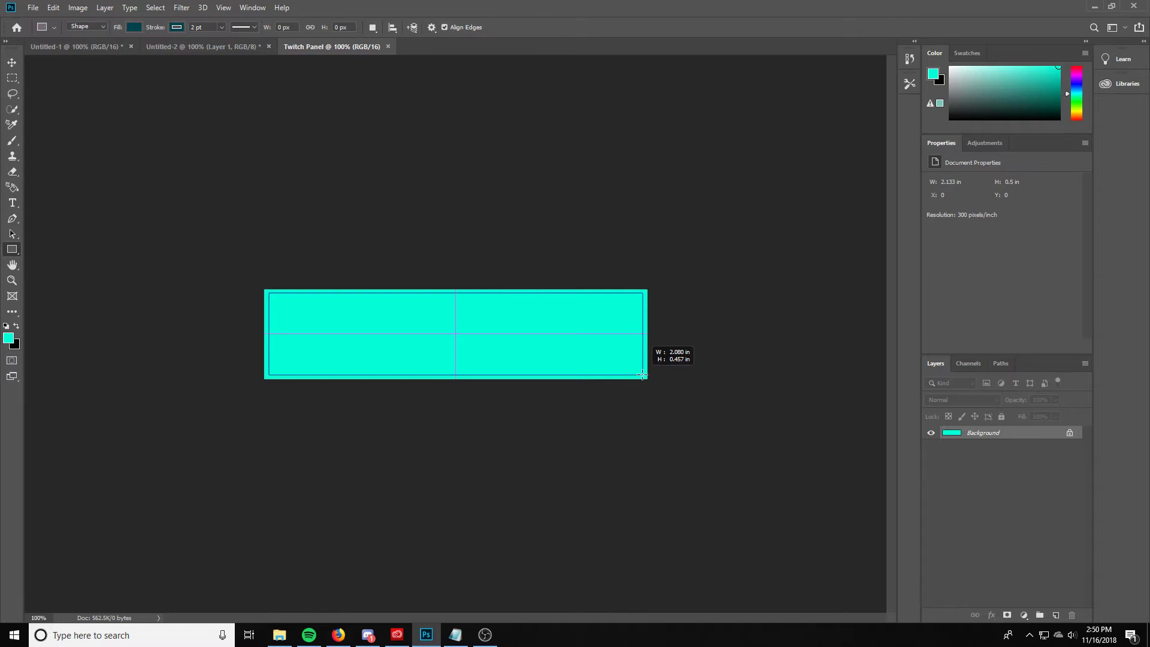
drag(642, 375, 642, 375)
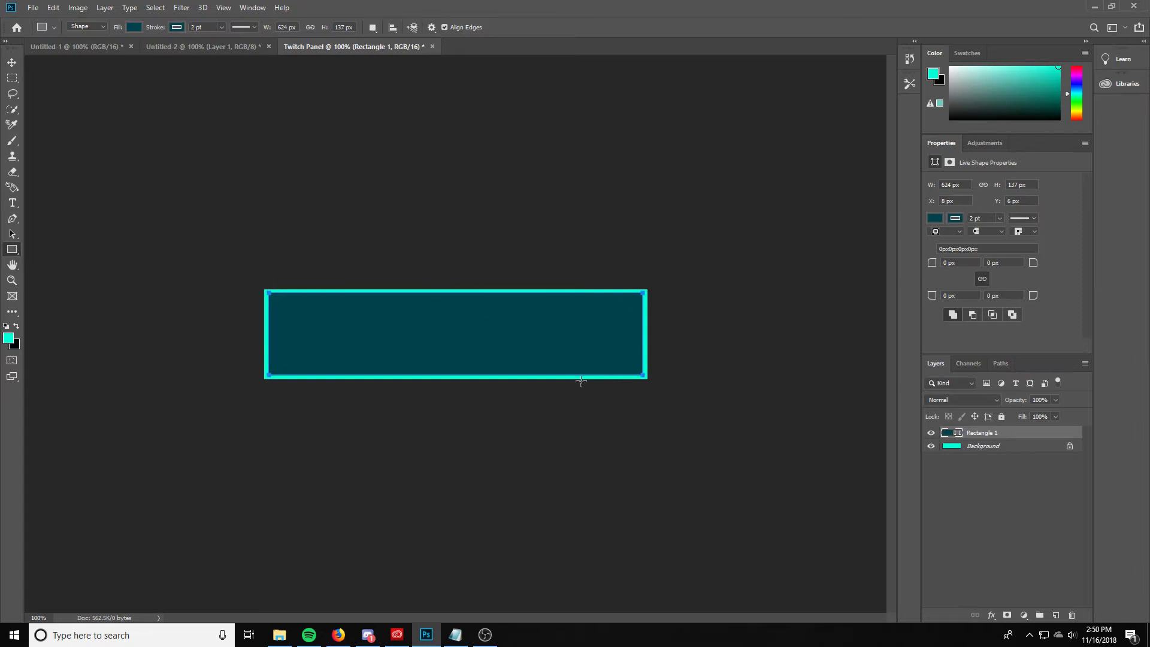
Choose the Brush tool and rasterize the Rectangle 1 layer
click(12, 62)
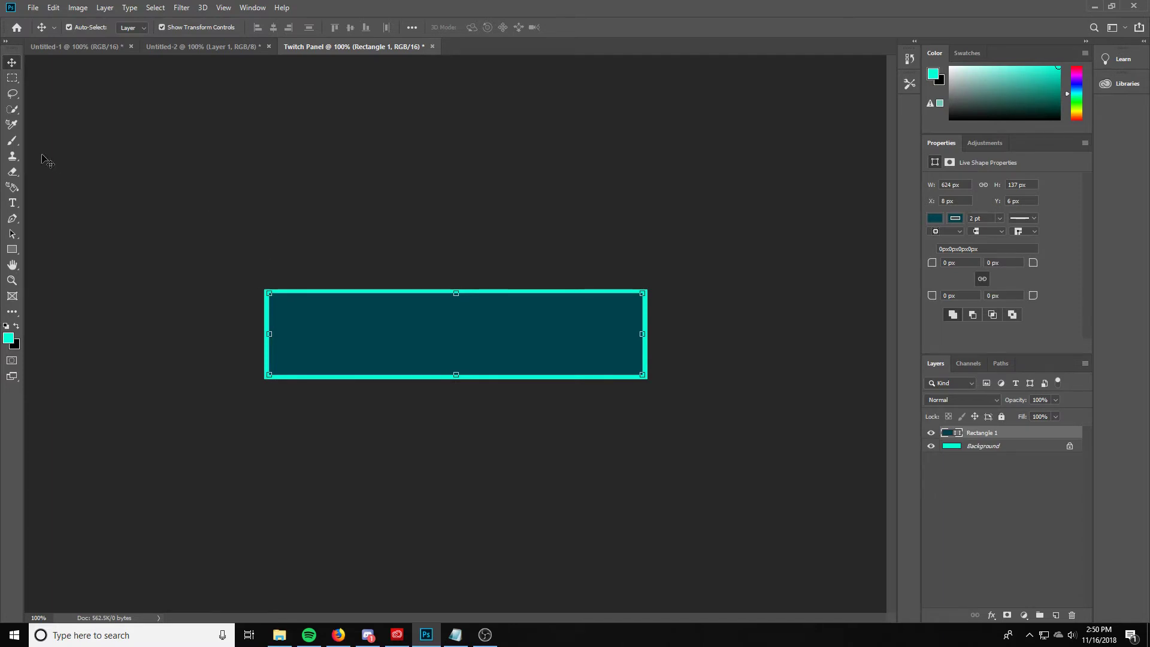
click(12, 141)
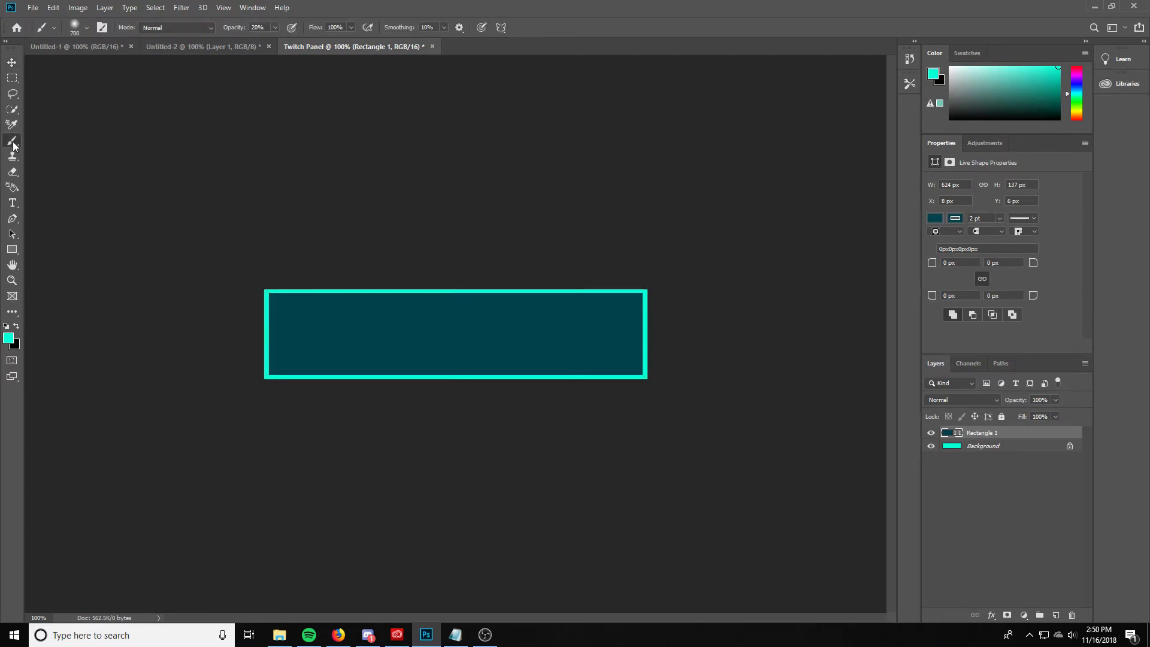
right_click(981, 433)
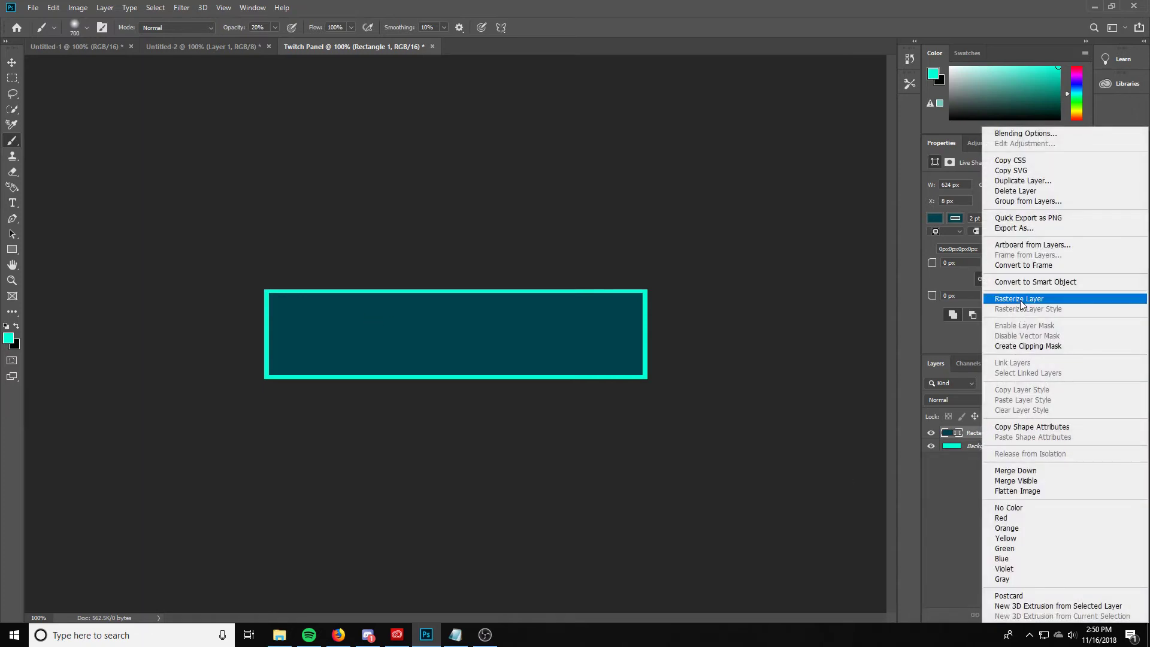
click(1020, 299)
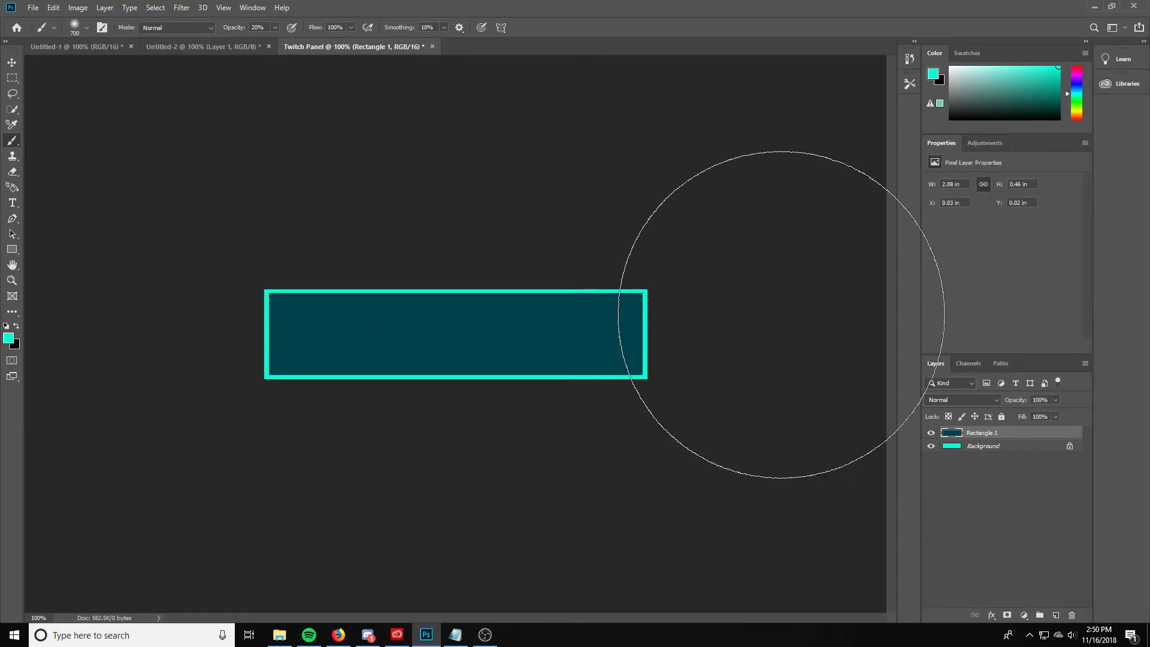
Set the Soft Round brush's hardness to 0% and the foreground colour to white
click(84, 28)
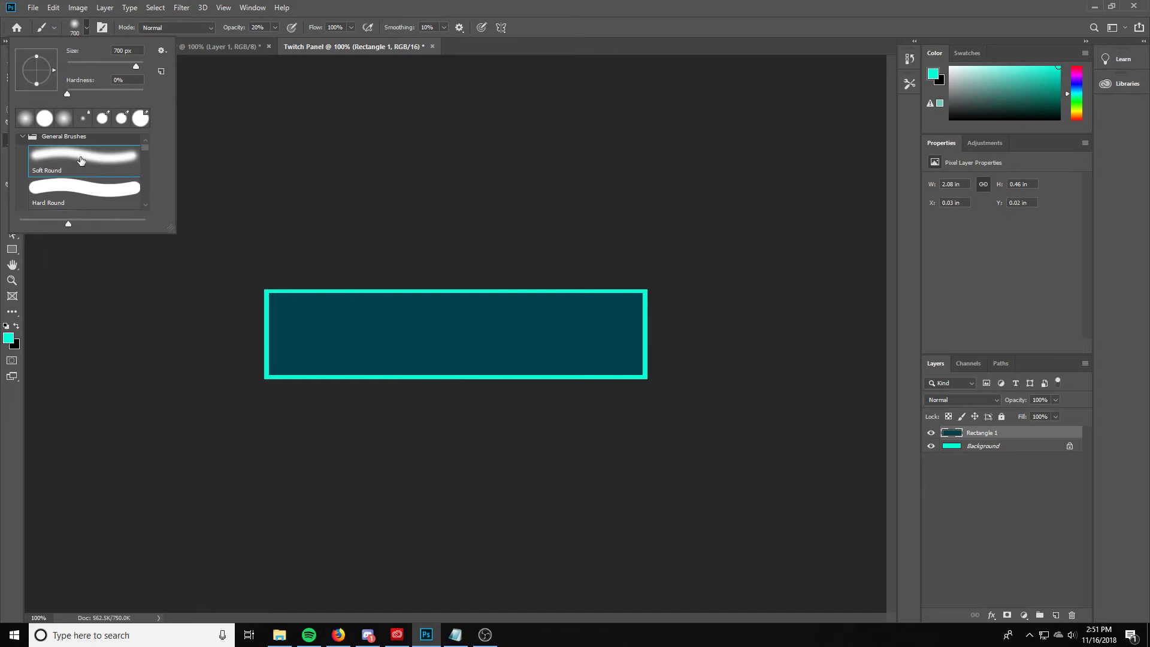
drag(70, 96, 47, 96)
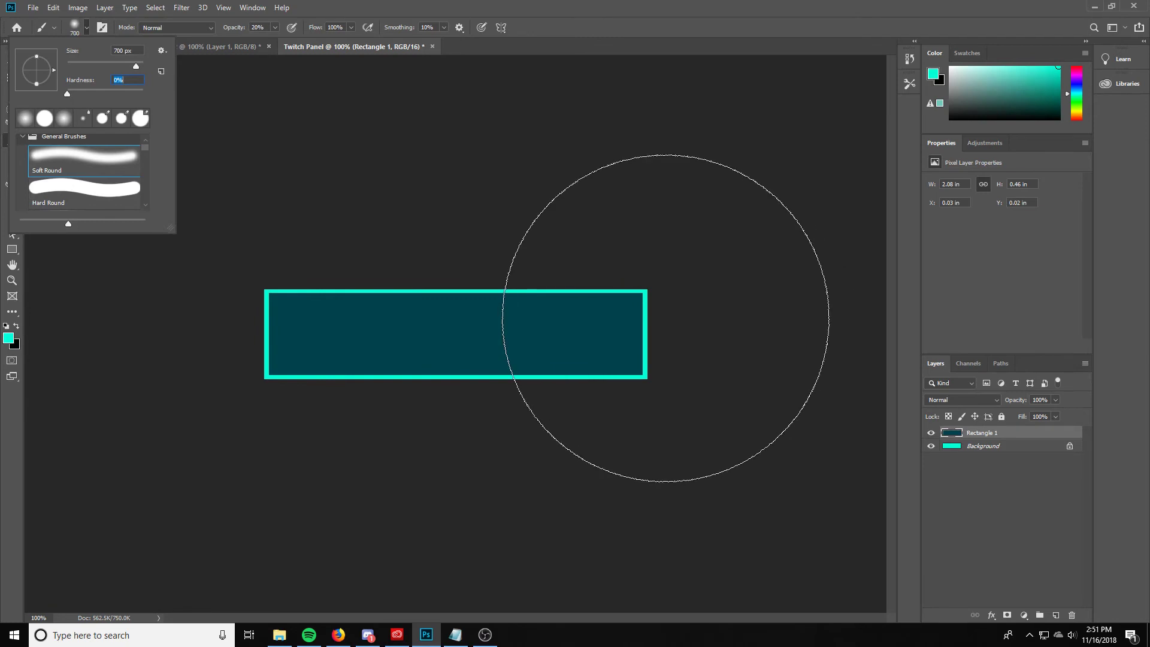
click(9, 339)
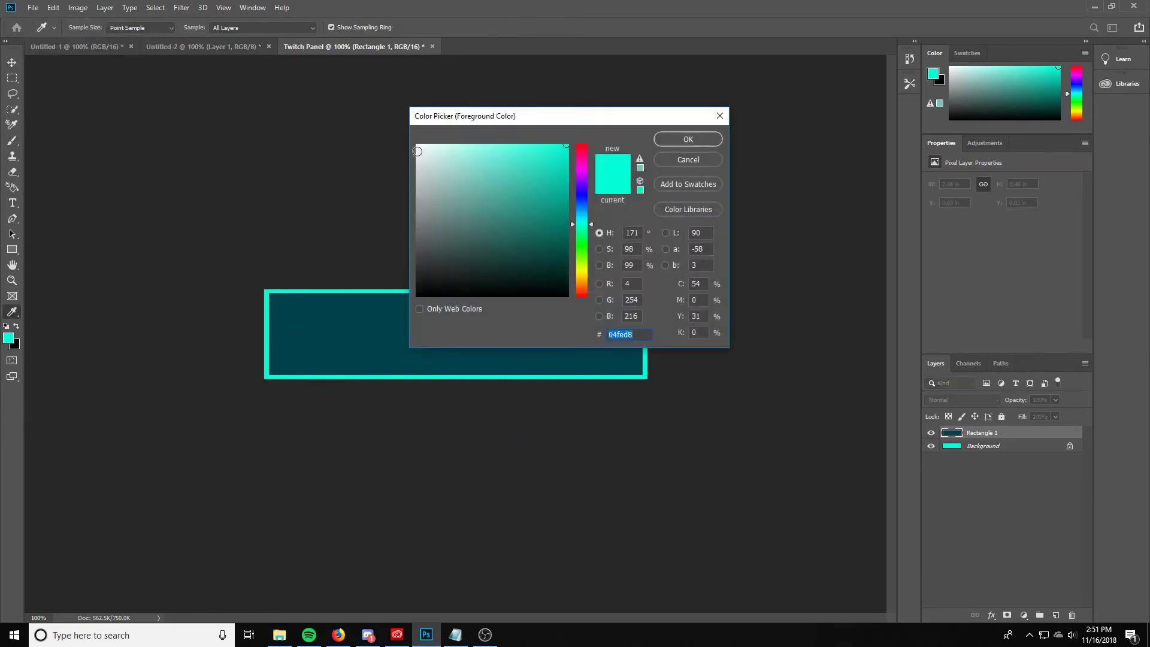
click(416, 147)
click(688, 139)
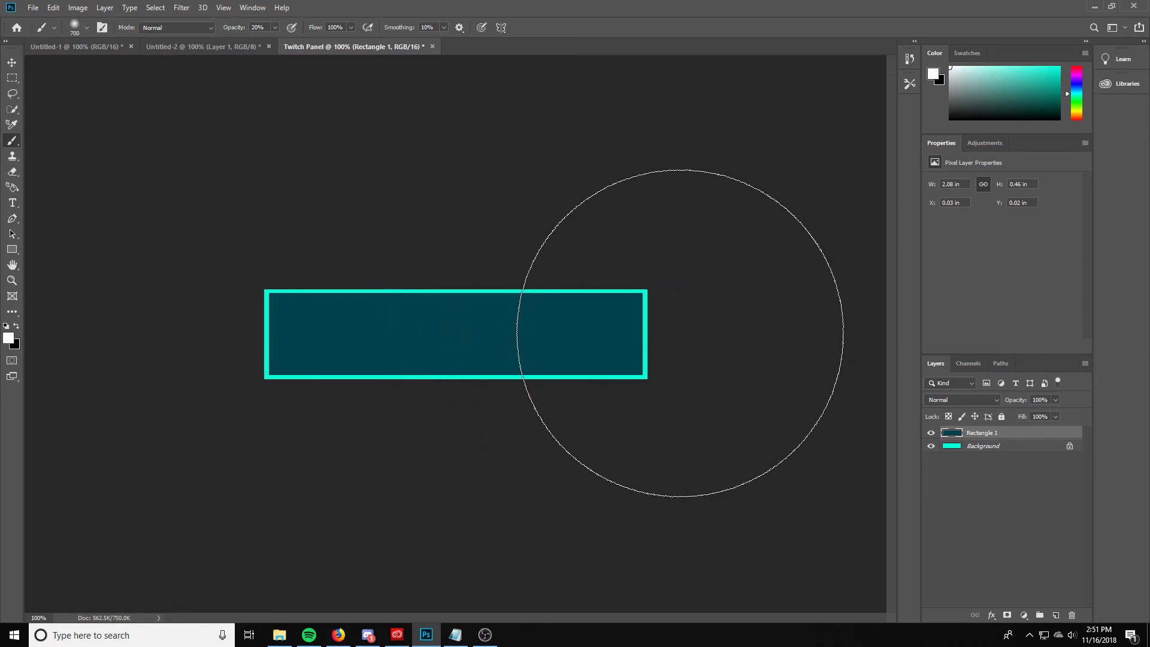
Undo the trial brush stroke, set the brush opacity to 25%, and paint a soft white glow over the rectangle's right end
drag(680, 333, 701, 359)
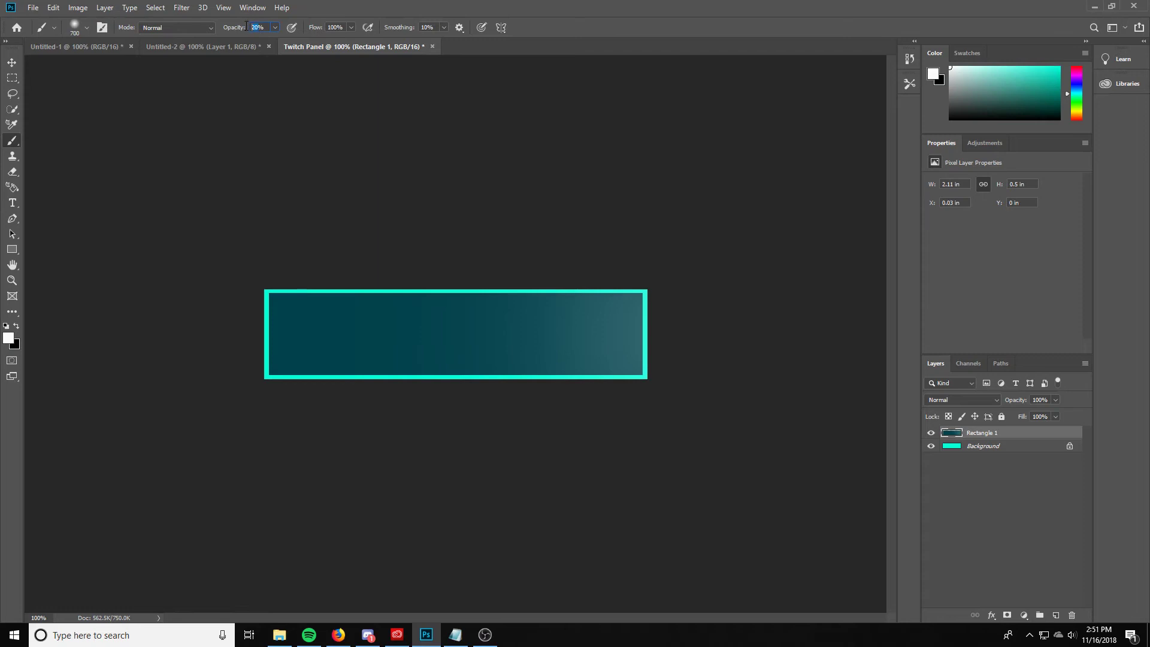
key(ctrl+z)
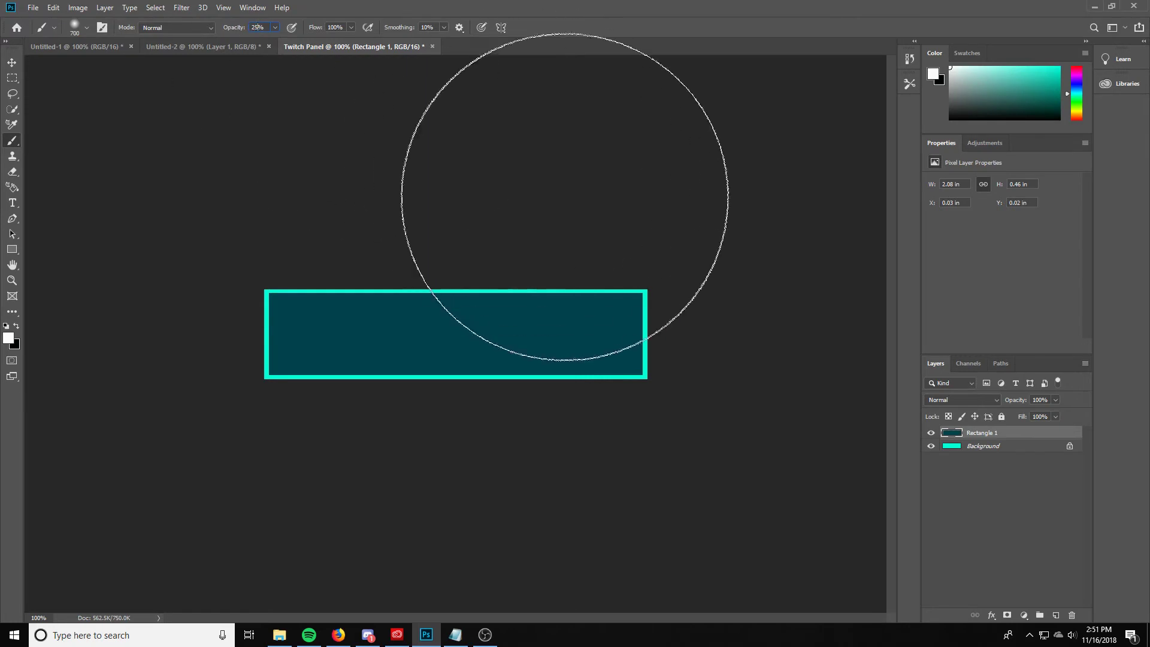
click(675, 345)
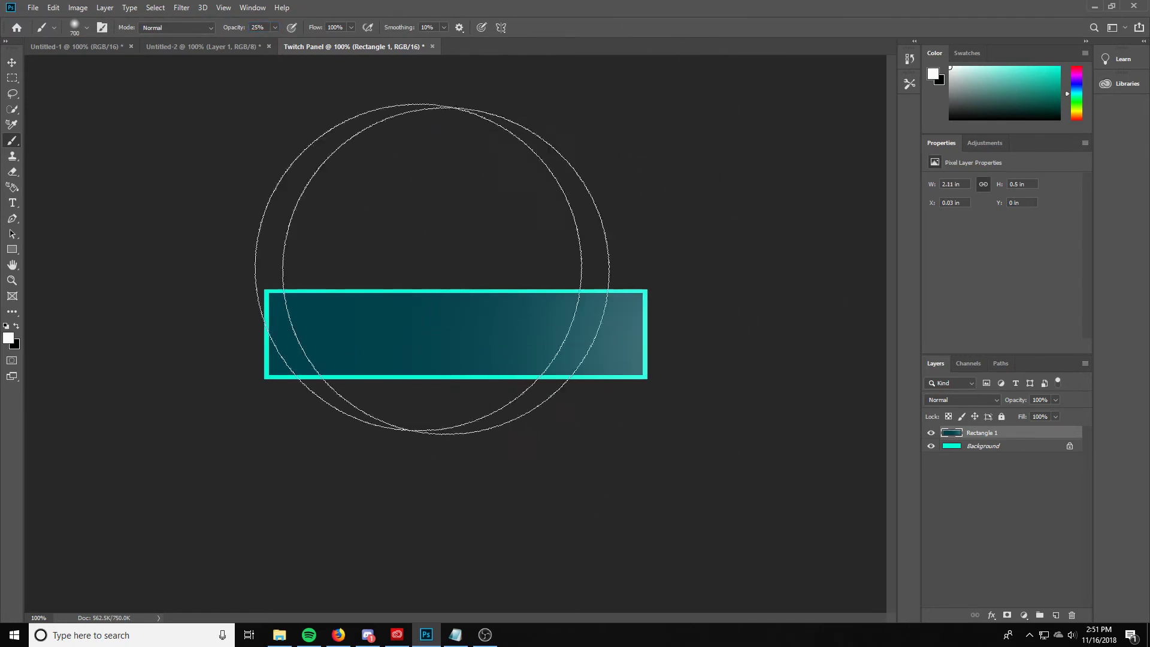
click(16, 64)
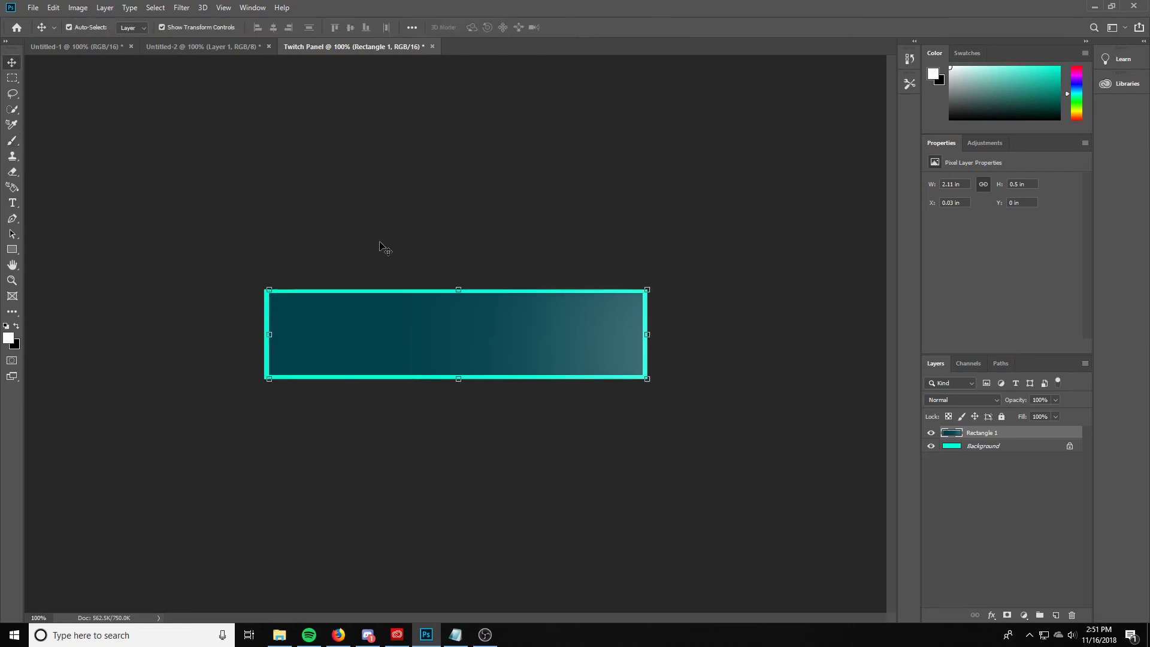
Add a new layer named Left Effect Layer above the rectangle and check the finished panel in Untitled-1 for reference
click(1055, 615)
double_click(980, 433)
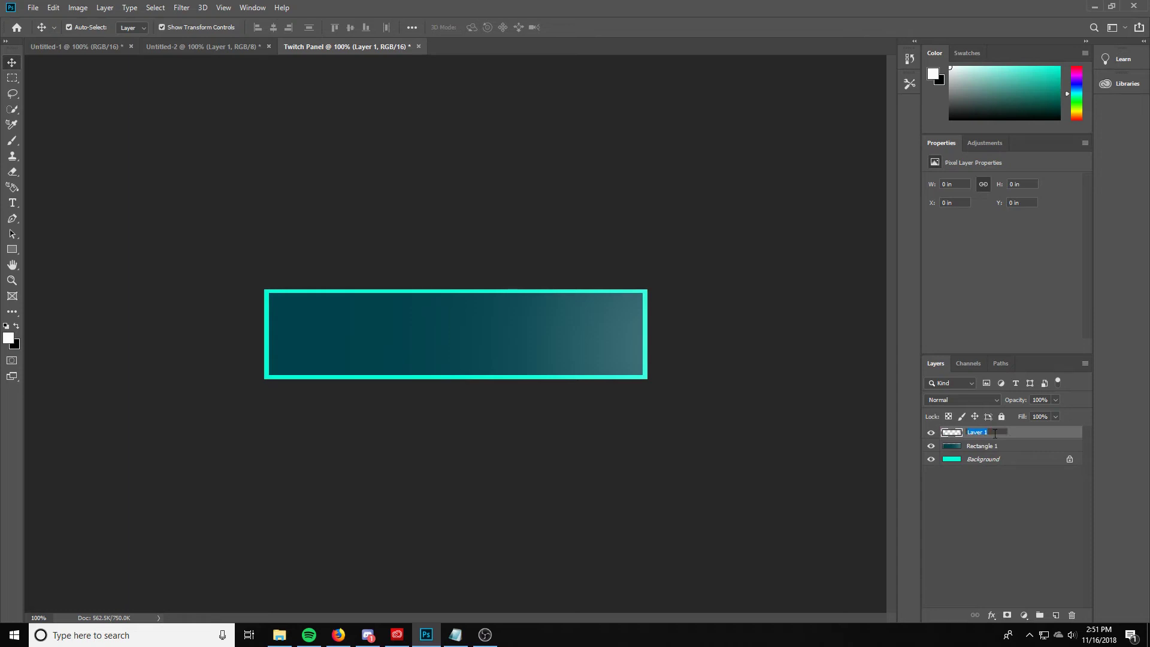
text(Left Effect Layer)
key(Return)
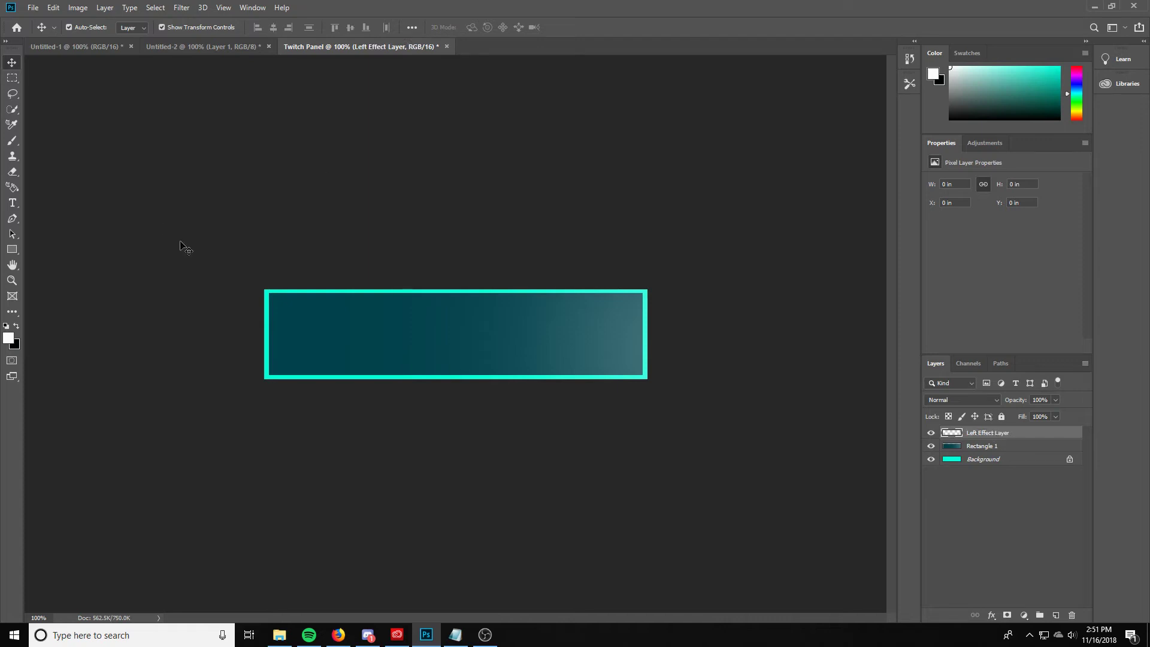
click(77, 46)
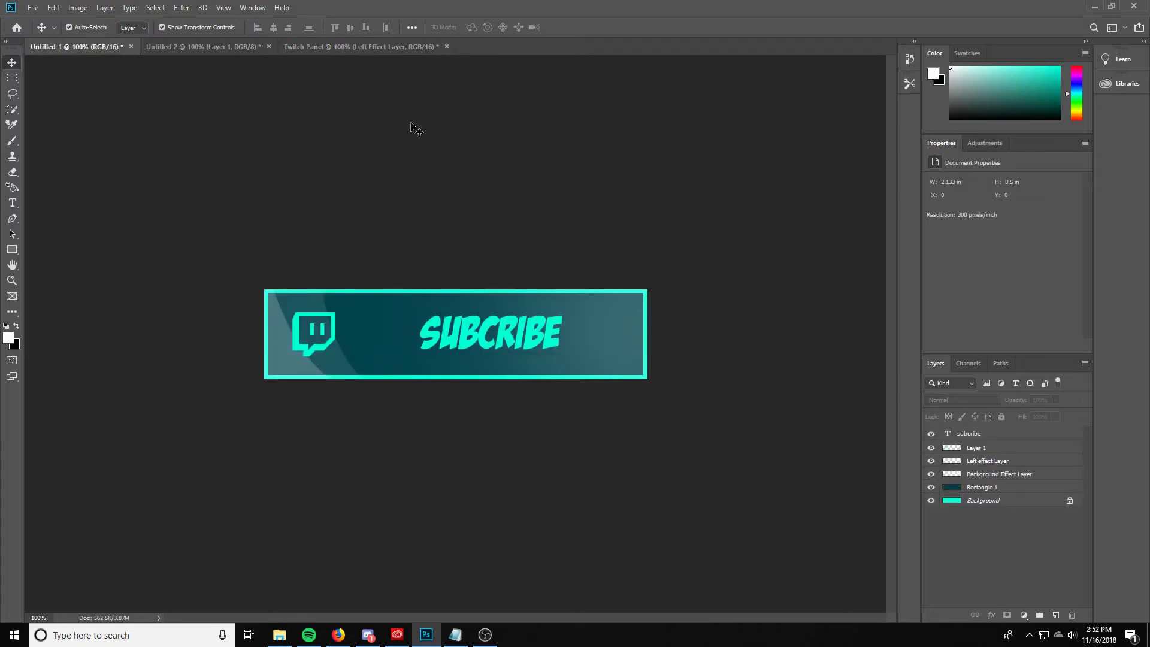
click(355, 46)
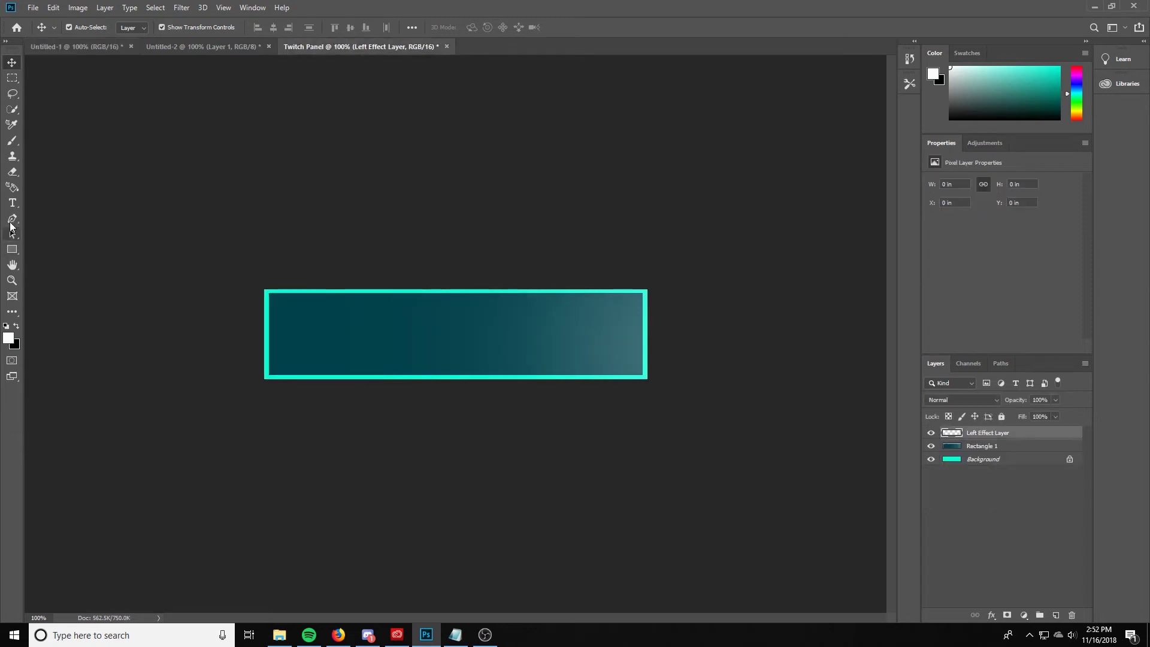
Draw a closed Pen path across the panel's left end, curving from the upper-left corner down past the lower border
click(11, 221)
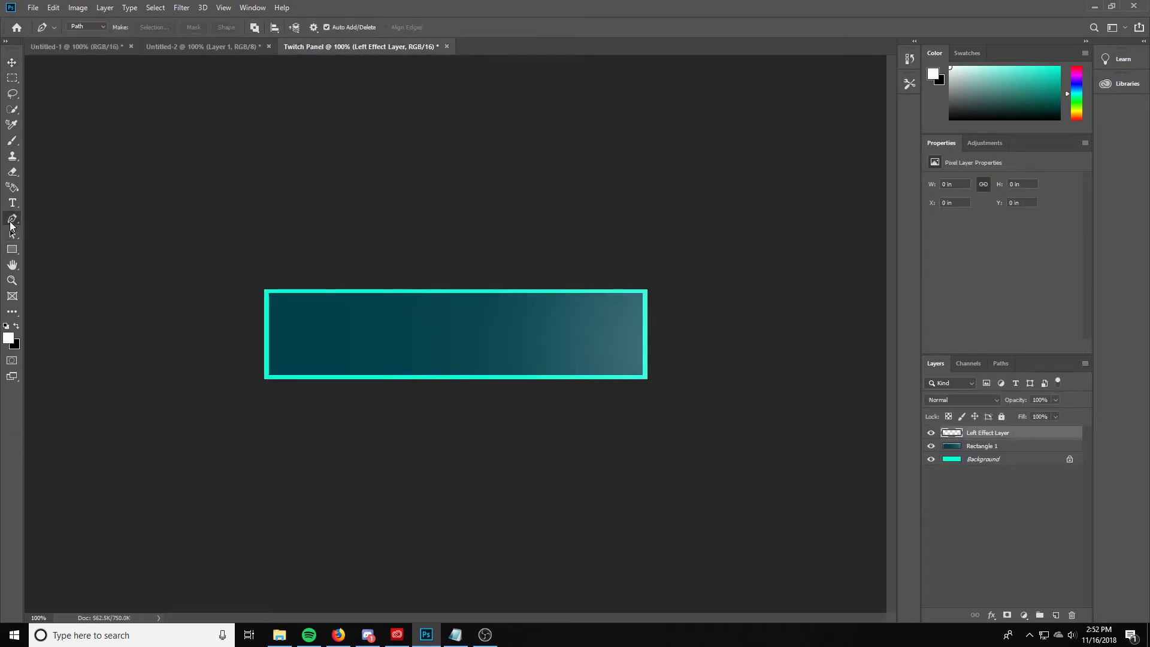
click(253, 261)
click(383, 409)
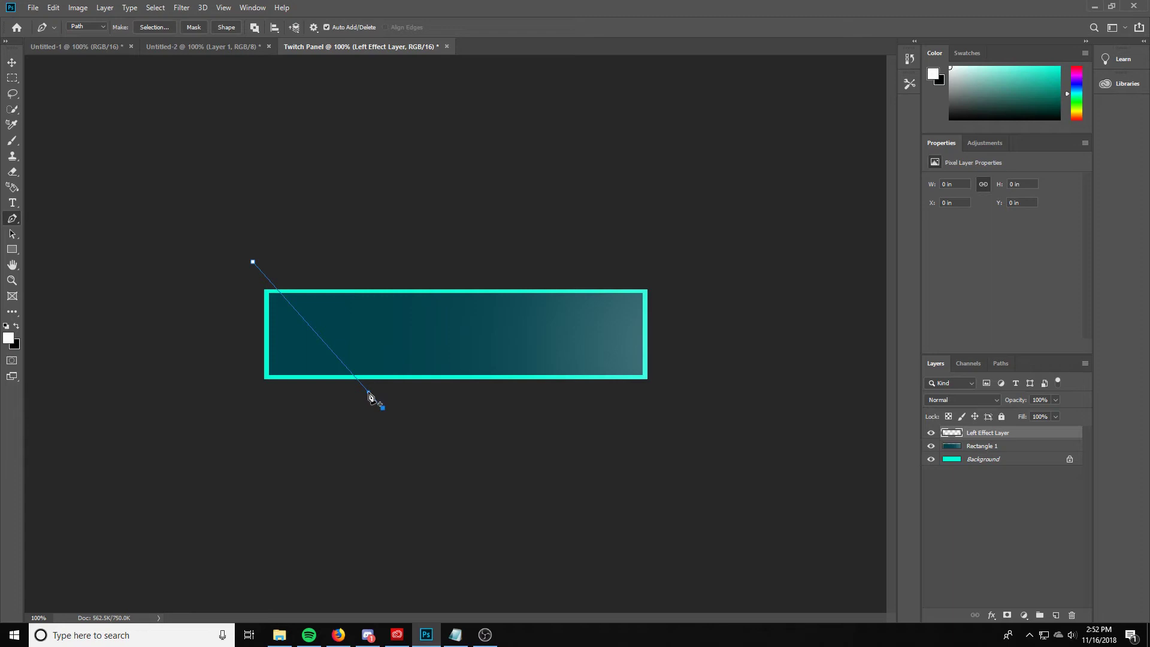
drag(367, 392, 430, 392)
click(232, 410)
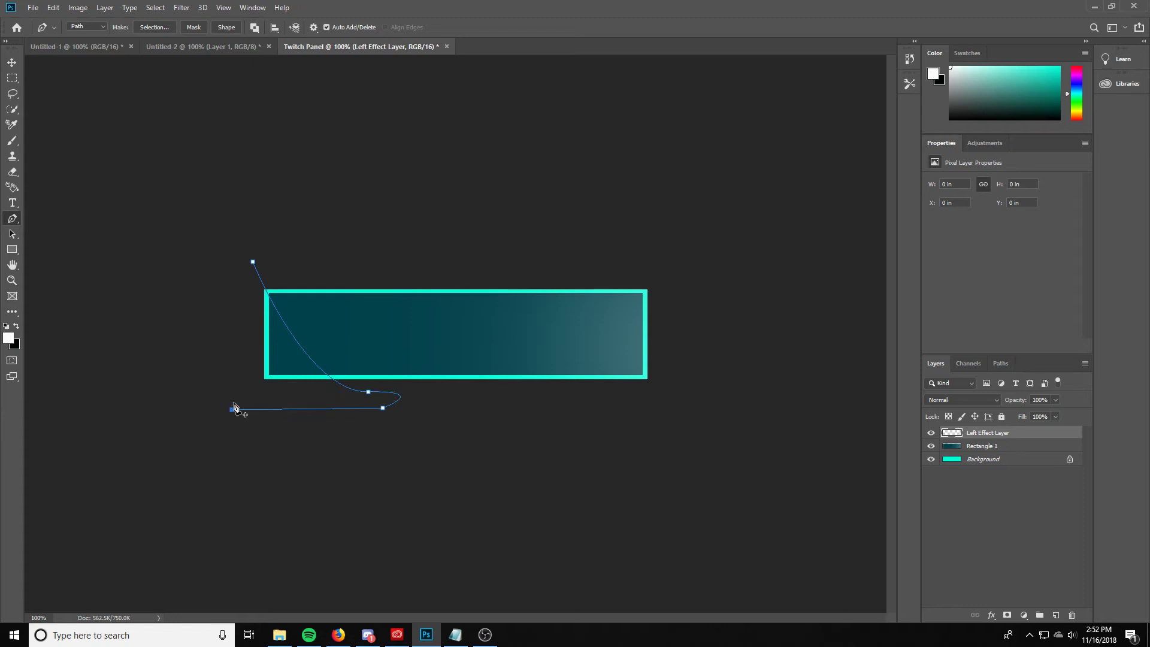
click(253, 262)
Fill the path with the foreground colour at 20% opacity on Left Effect Layer, and delete the path
right_click(285, 353)
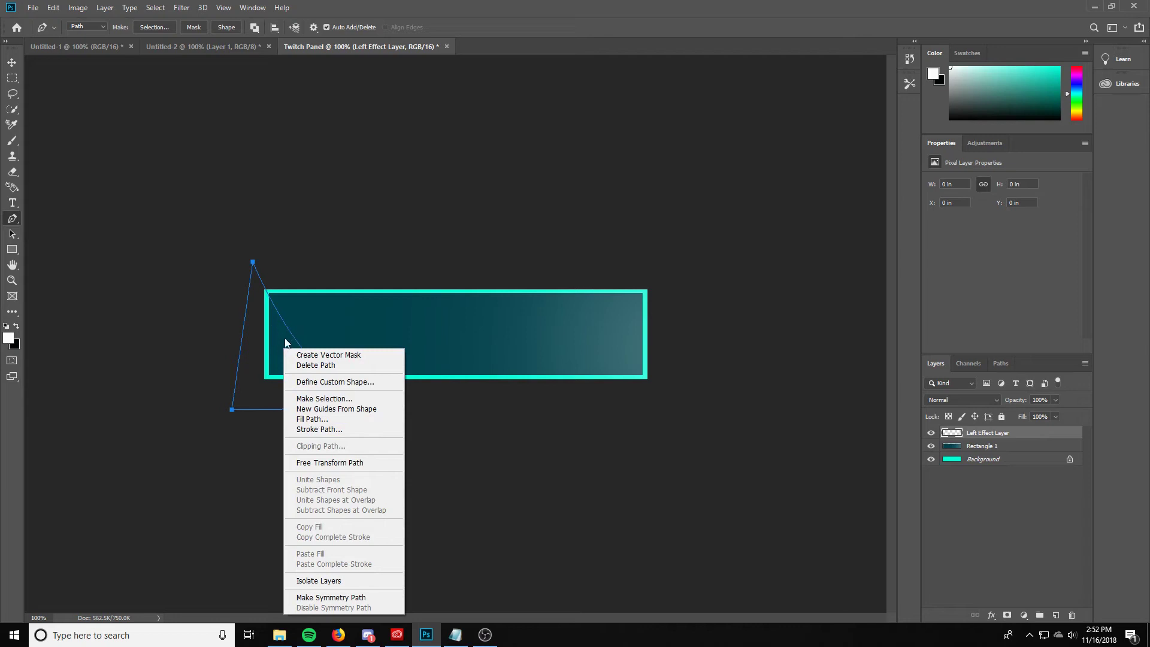
click(321, 421)
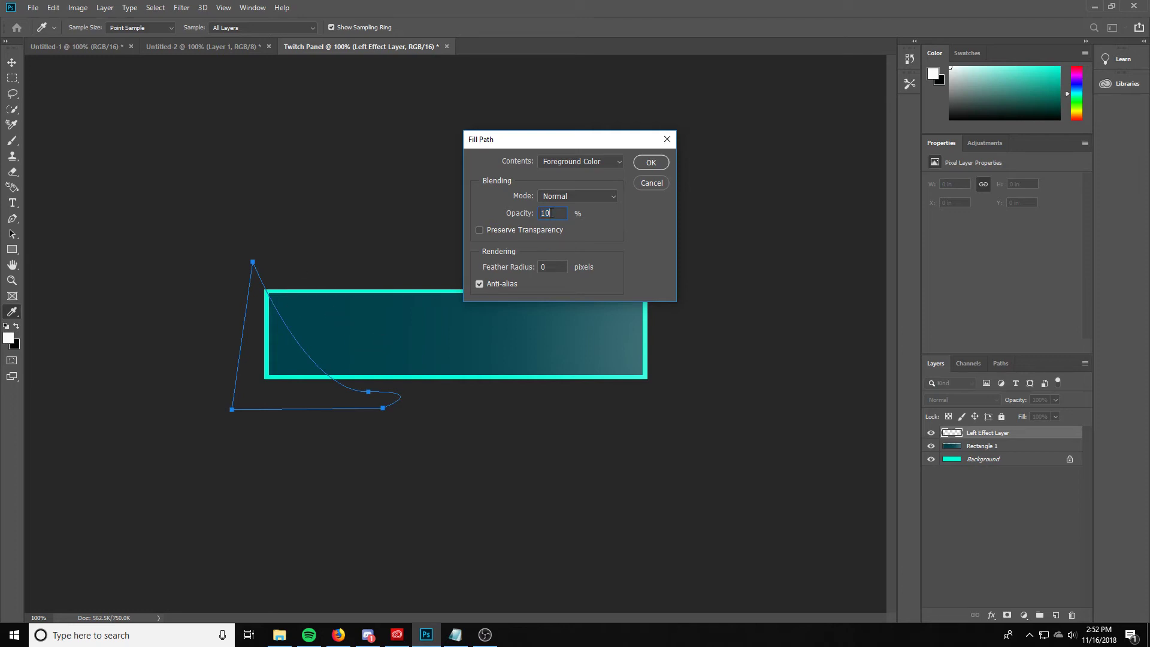
text(2)
click(649, 163)
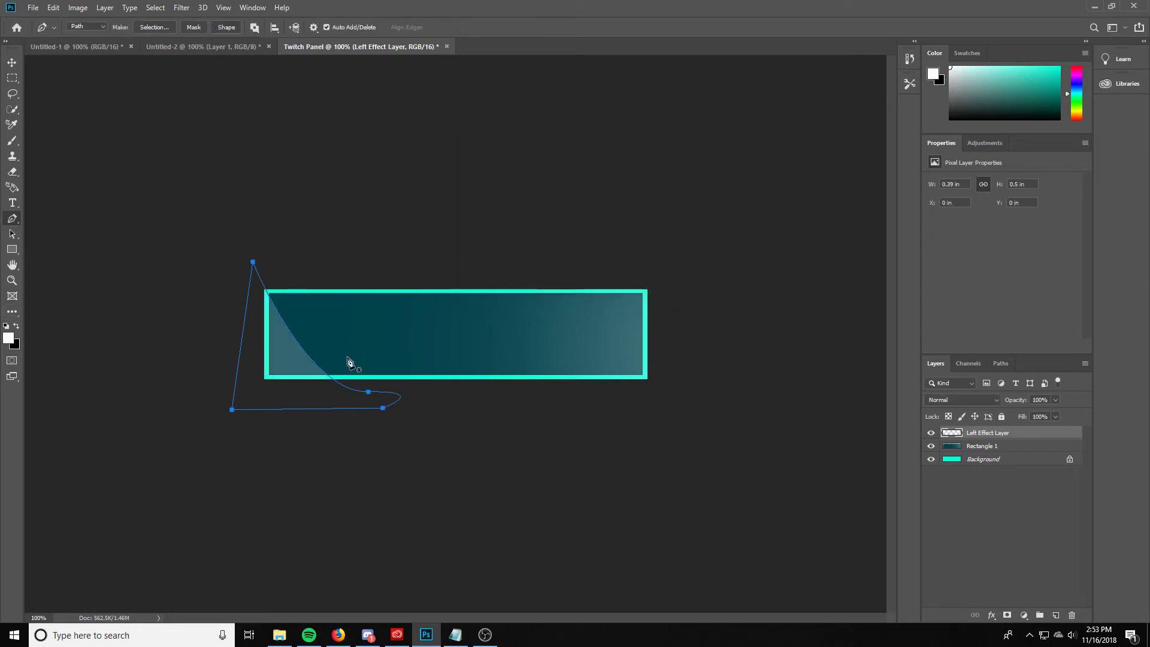
right_click(260, 289)
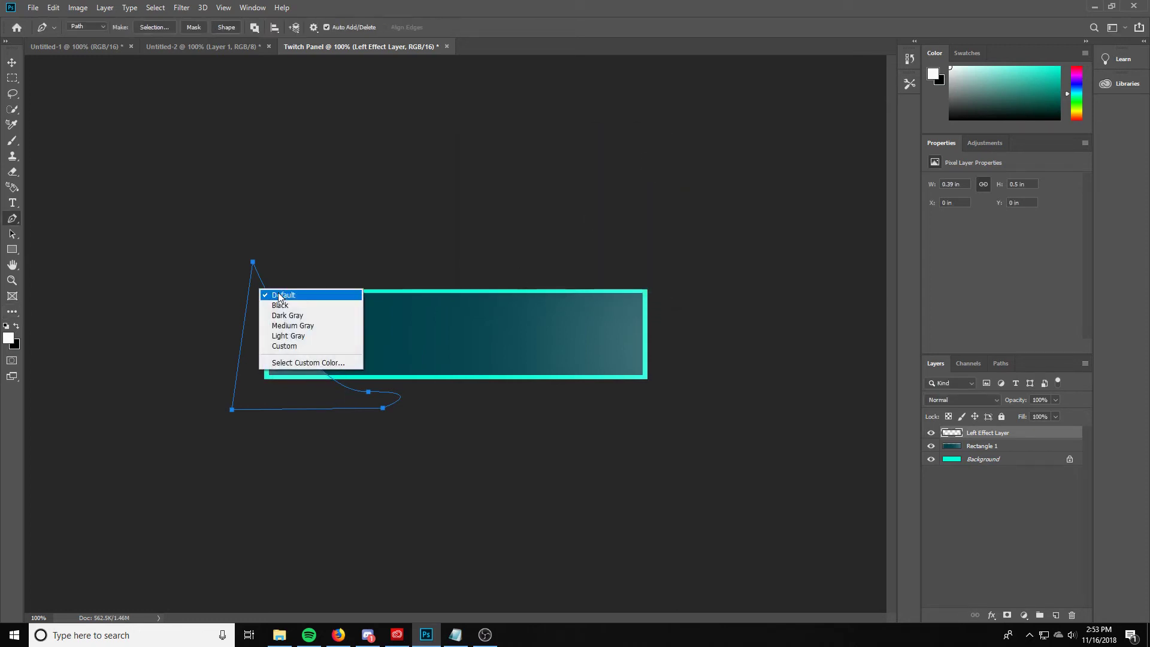
click(297, 376)
right_click(296, 381)
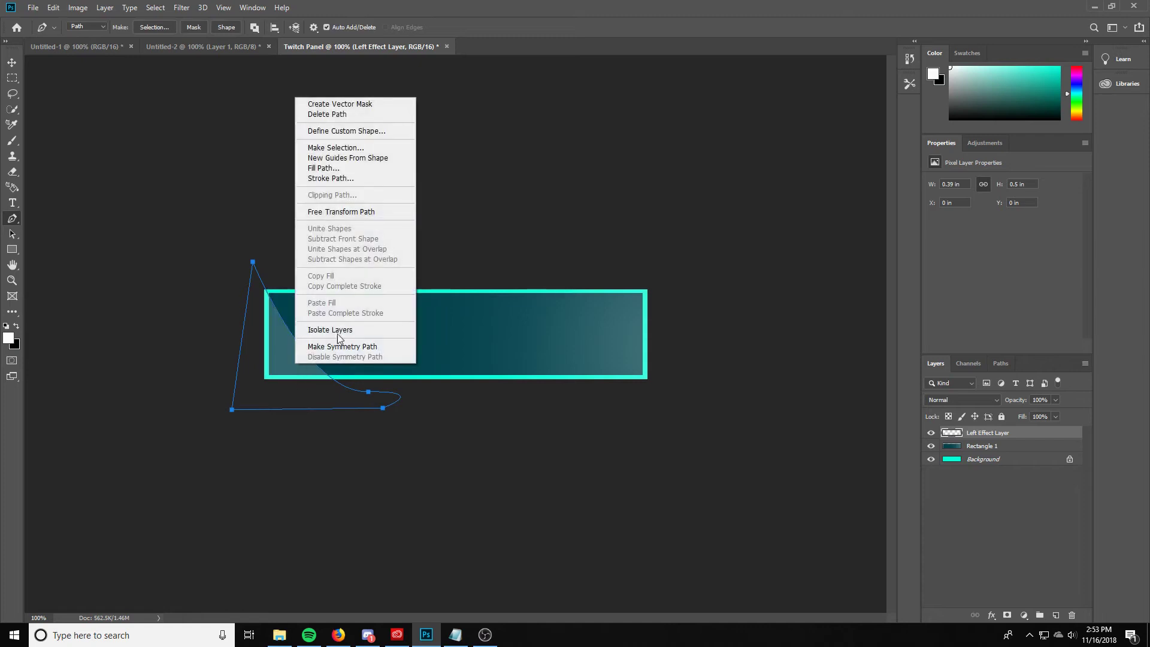
click(345, 114)
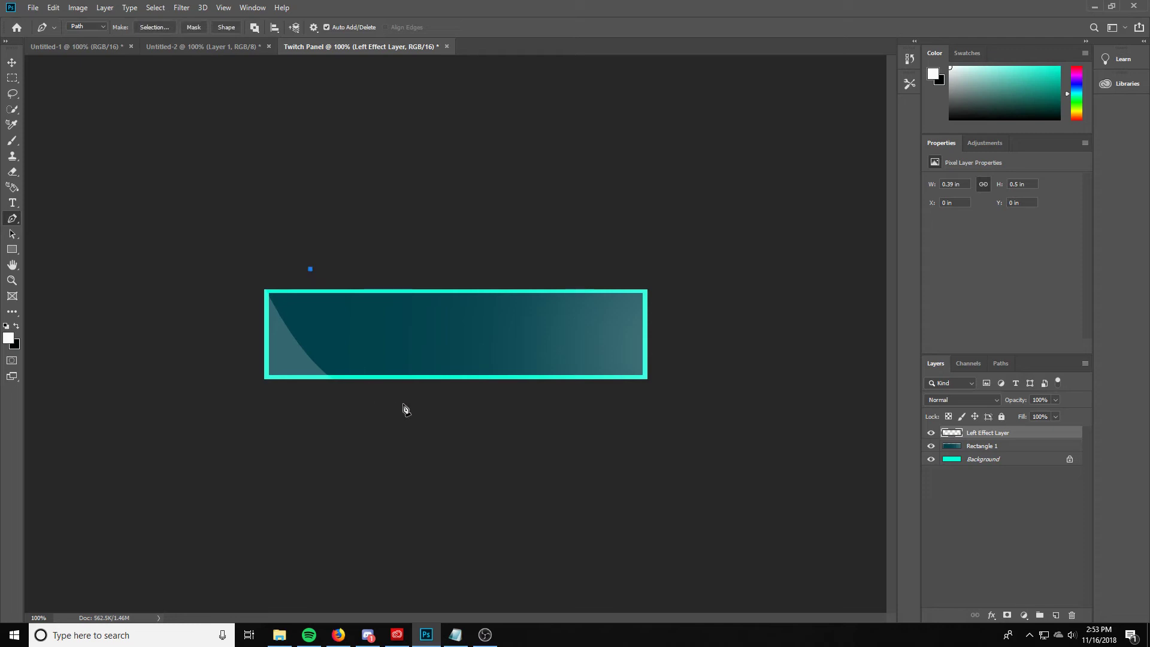
Draw a second, wider closed Pen path around the panel's left end, its curve running parallel to the first shape
click(431, 396)
drag(407, 389, 484, 385)
click(239, 401)
click(236, 275)
click(310, 269)
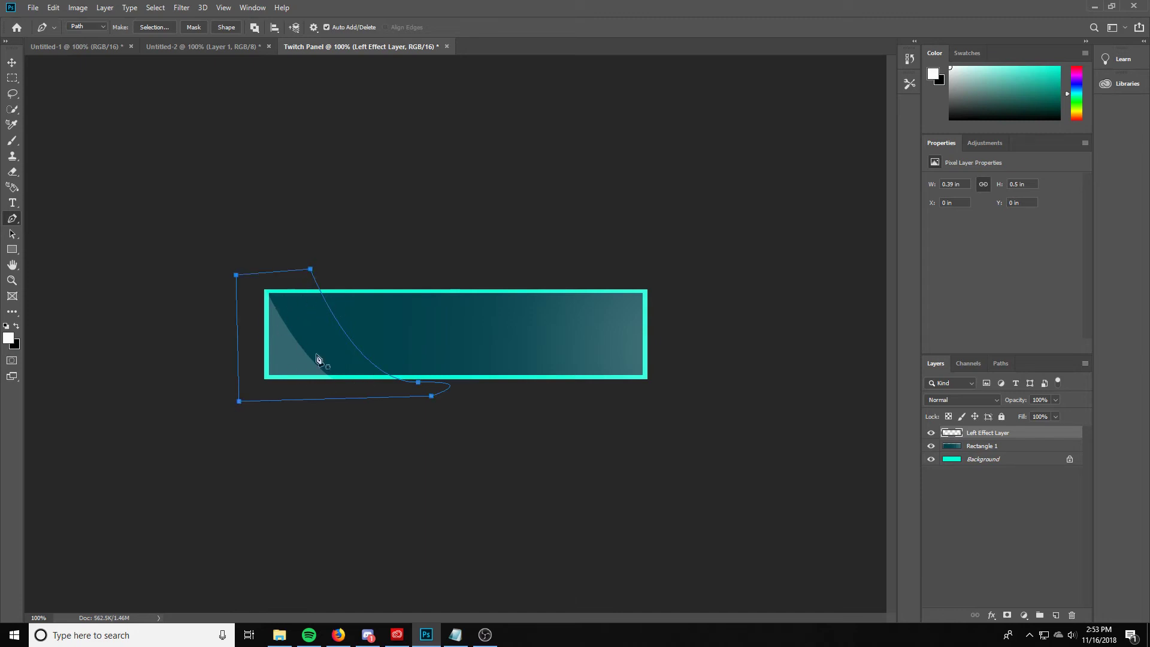
Fill the wider path with the foreground colour at a lower opacity than the first shape, and delete the path
right_click(318, 330)
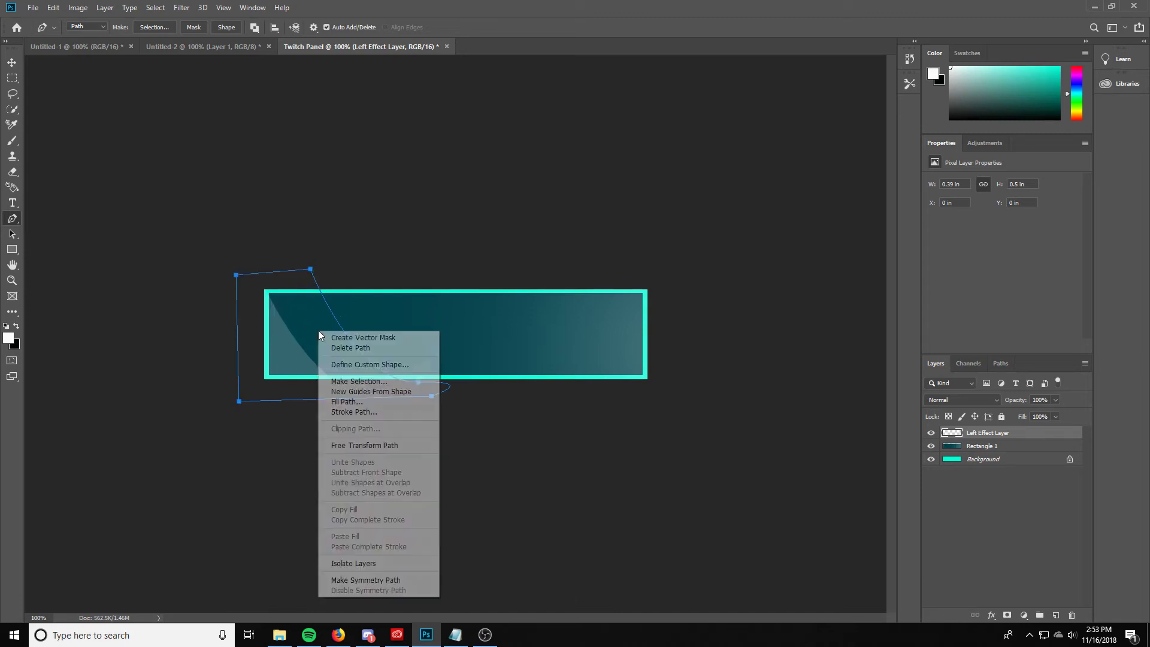
click(353, 398)
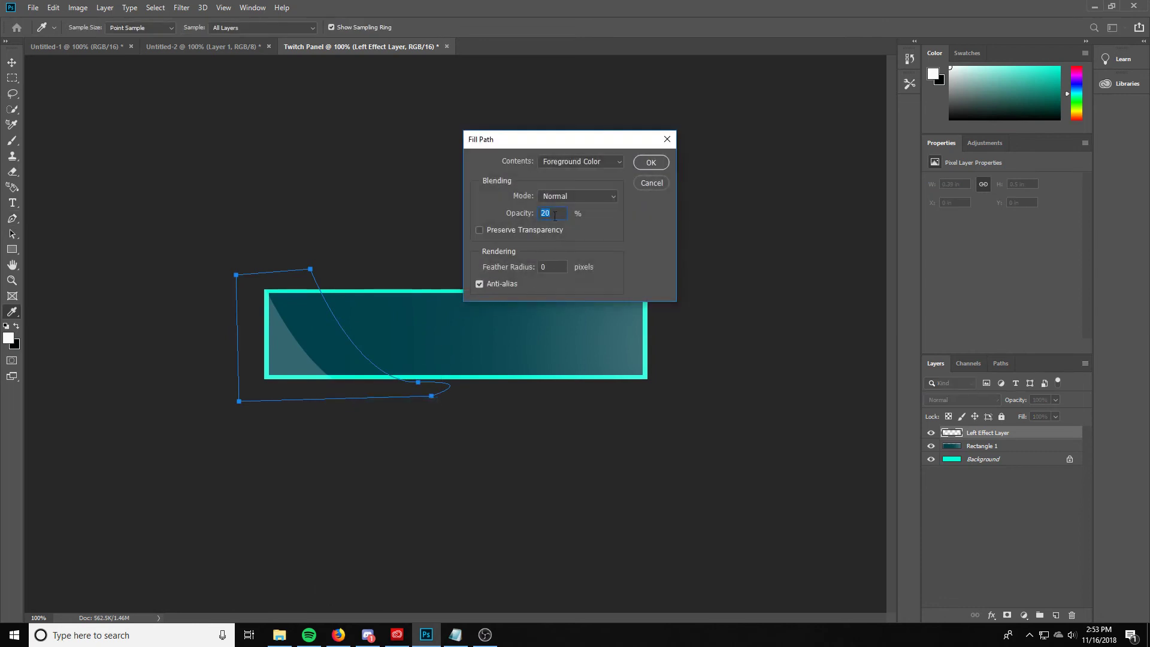
text(1)
click(650, 163)
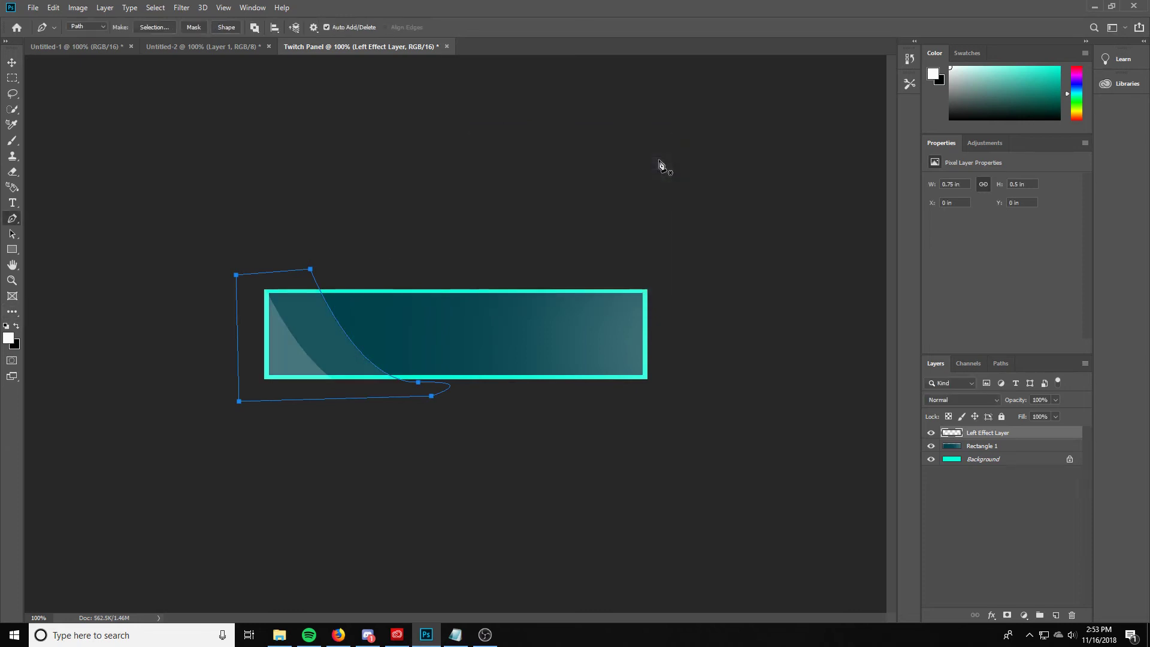
right_click(287, 313)
click(302, 328)
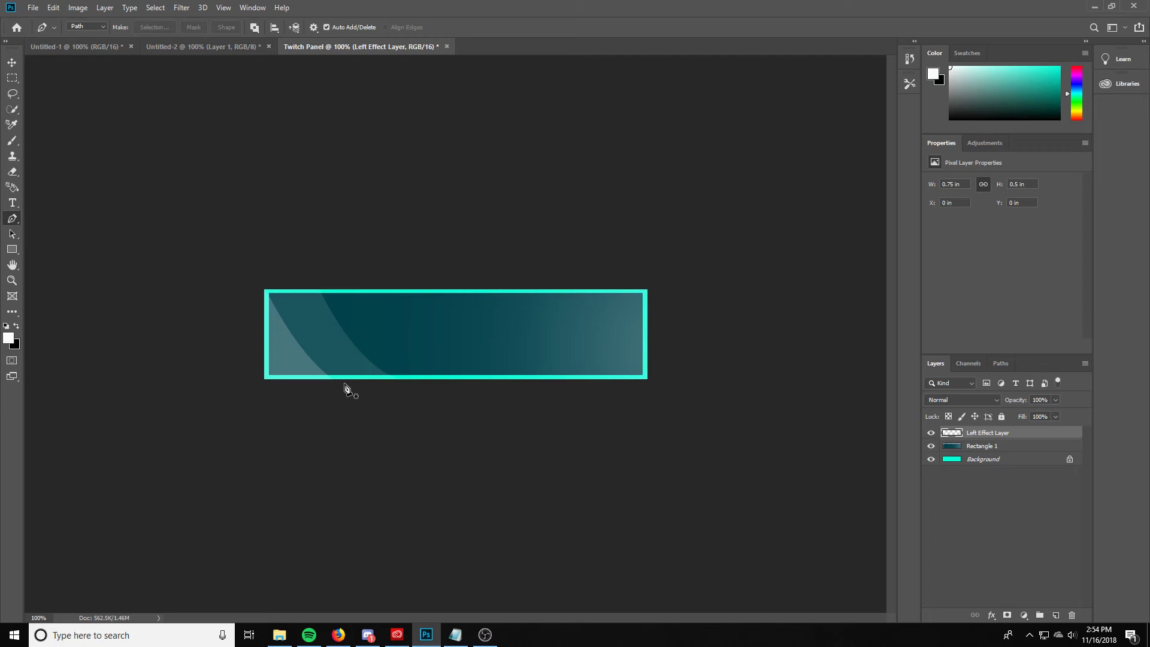
Bring the selected Twitch logo from Untitled-2 into Twitch Panel, scale it to about 28%, and place it vertically centred at the left end
click(225, 47)
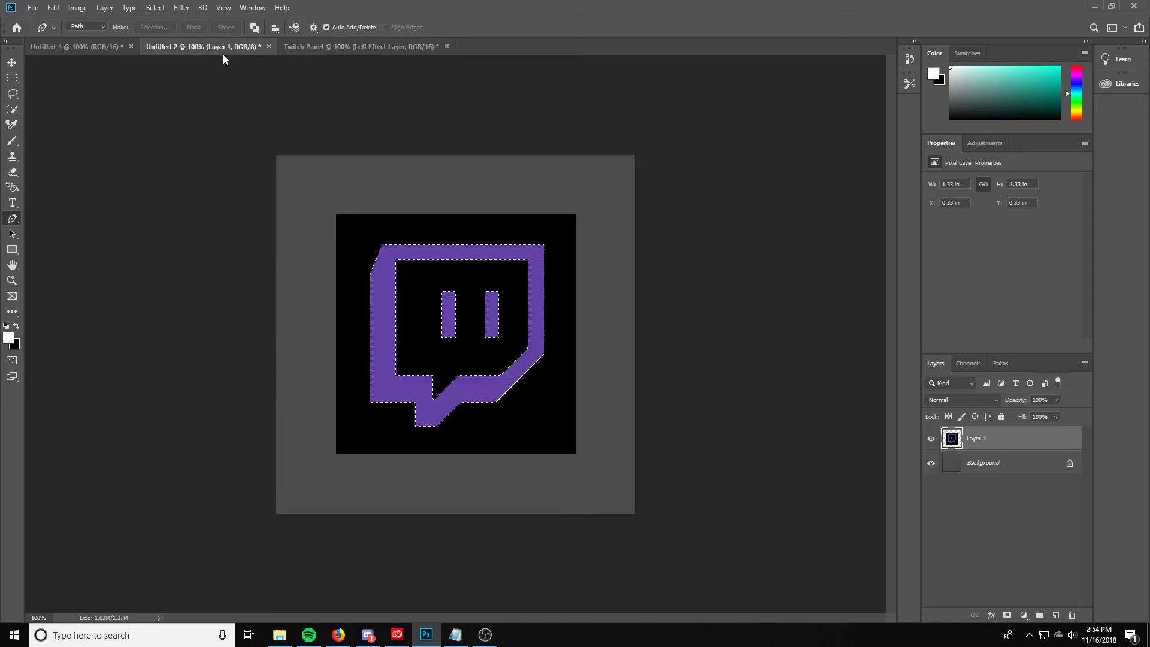
key(v)
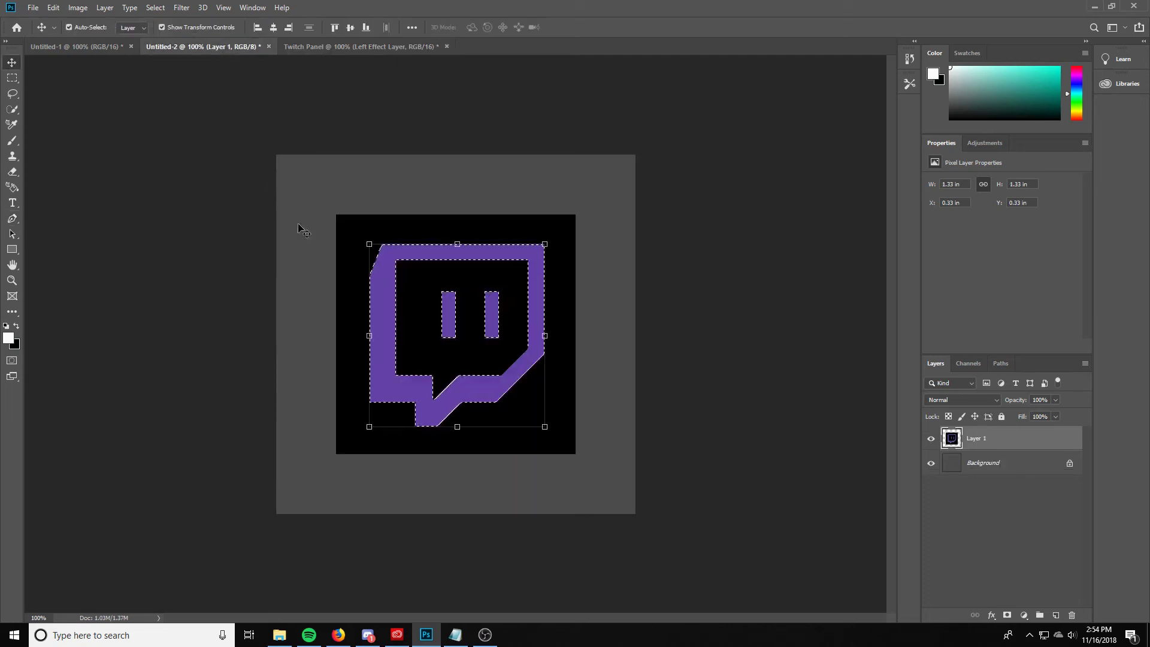
drag(380, 287, 324, 334)
drag(487, 480, 321, 349)
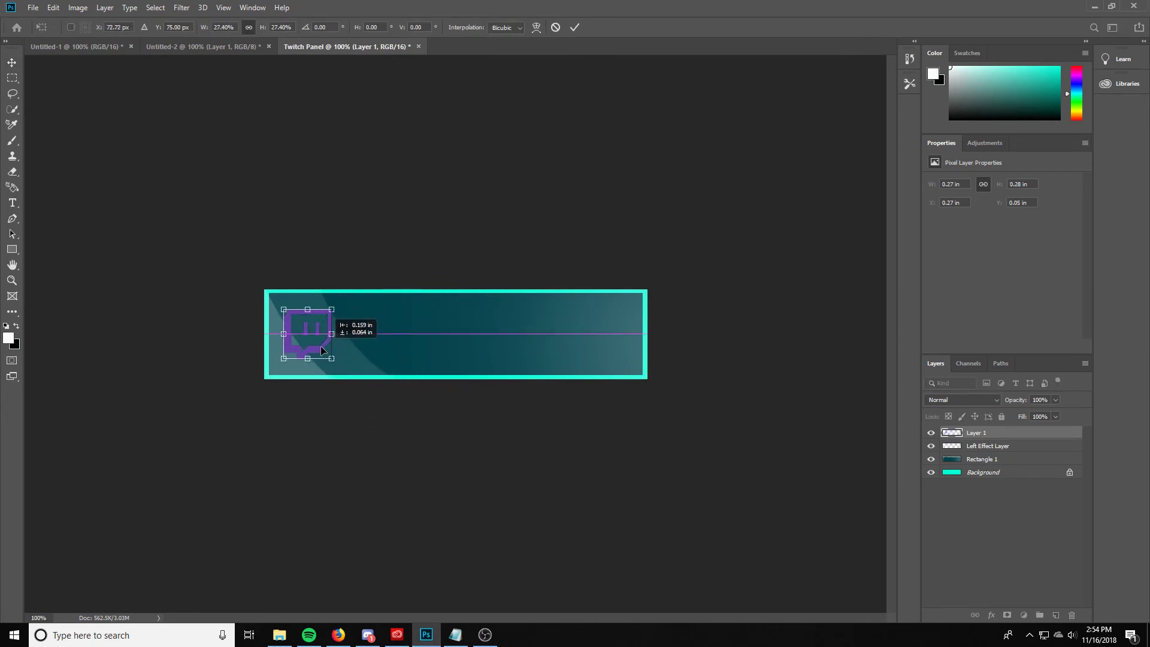
mouse_move(321, 349)
mouse_down()
mouse_move(312, 351)
mouse_move(341, 362)
mouse_move(320, 331)
mouse_up()
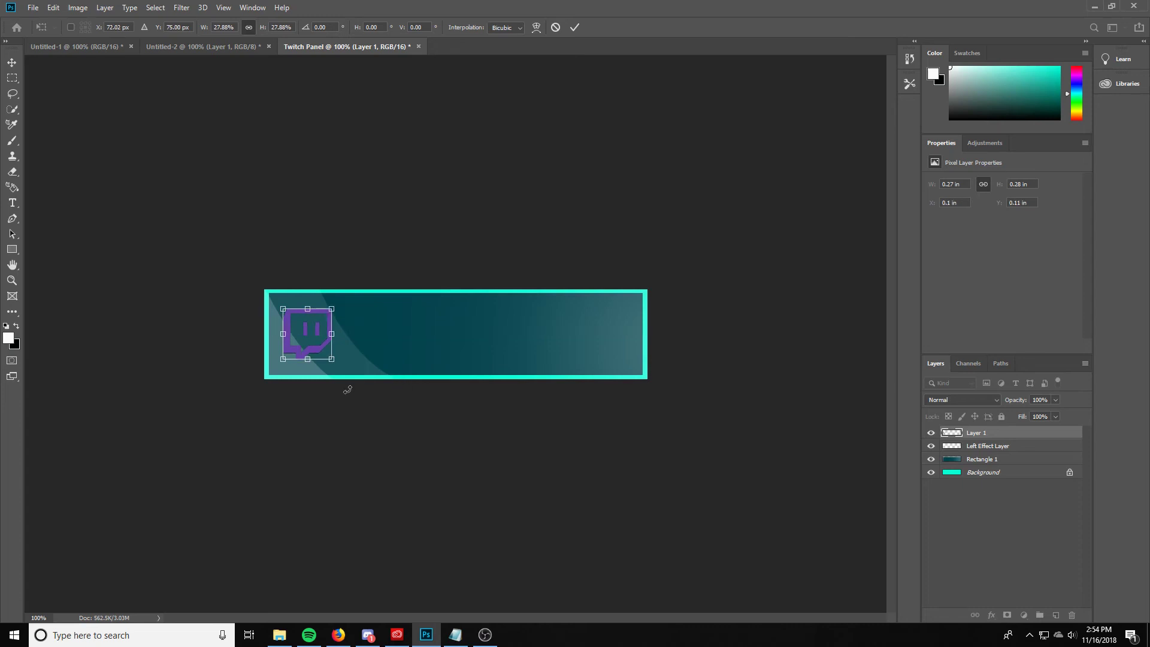
click(10, 60)
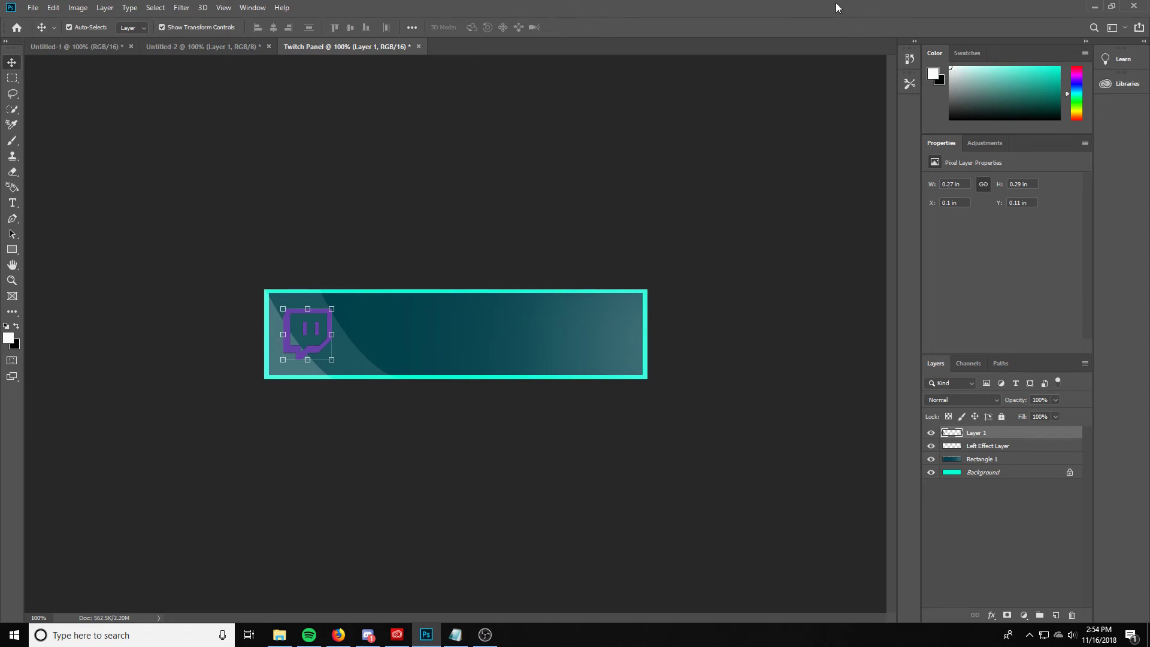
Find the Paint Bucket Tool, set the foreground colour to 04fed8, and recolour the Twitch logo's outline and eyes
click(1093, 27)
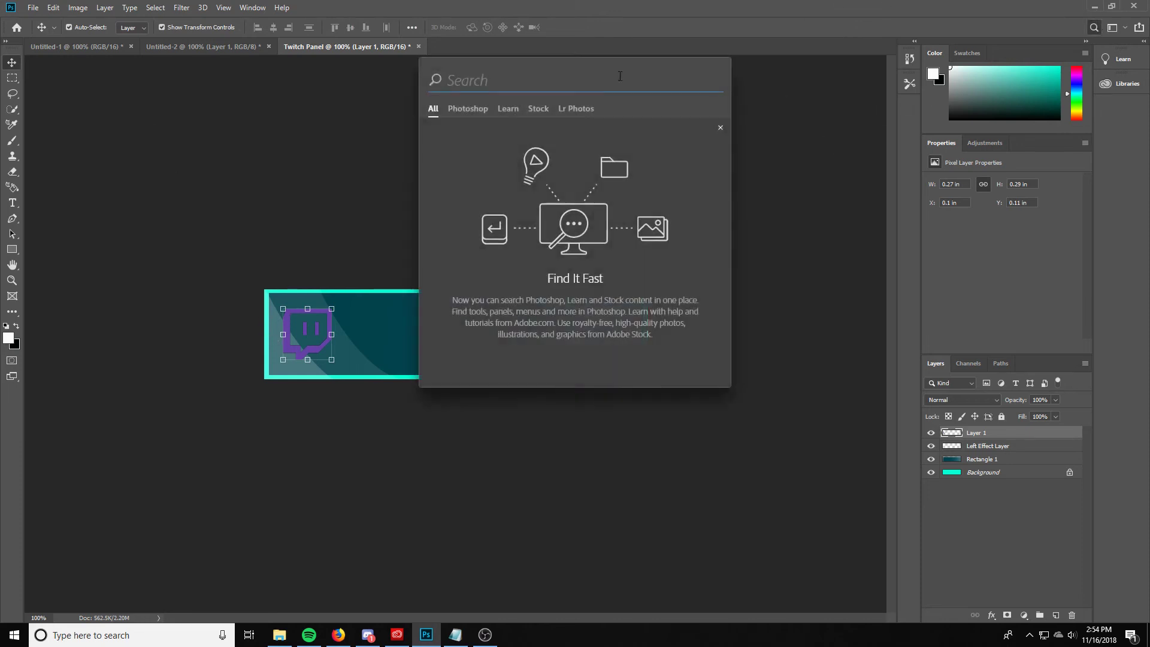
text(pain)
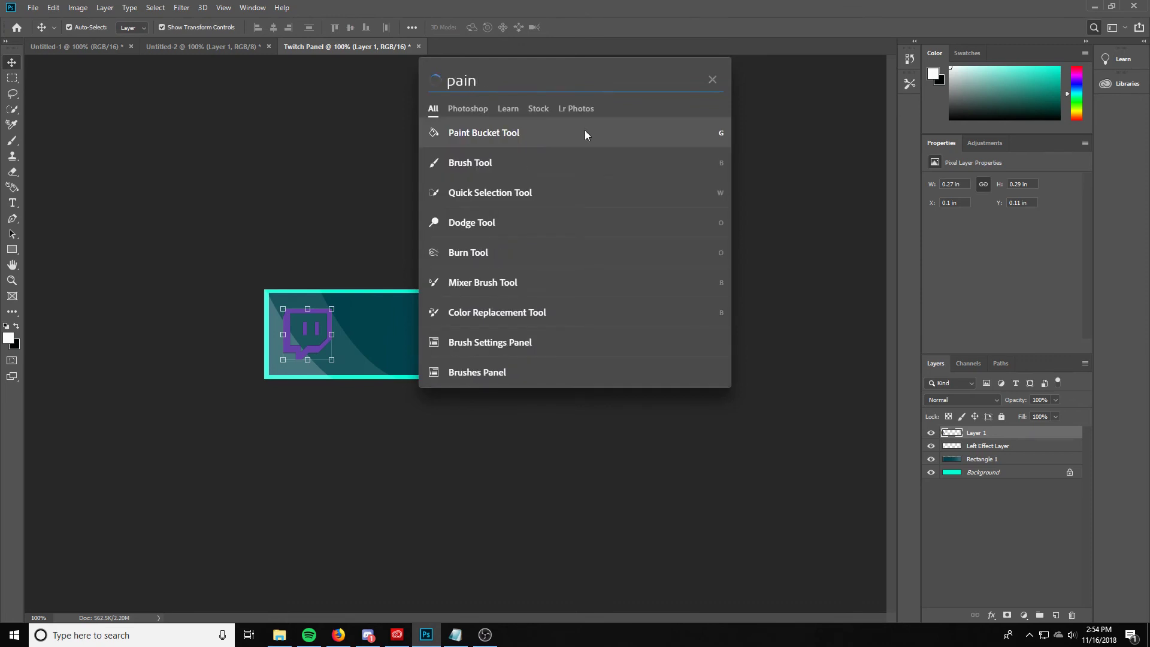
click(584, 132)
click(9, 337)
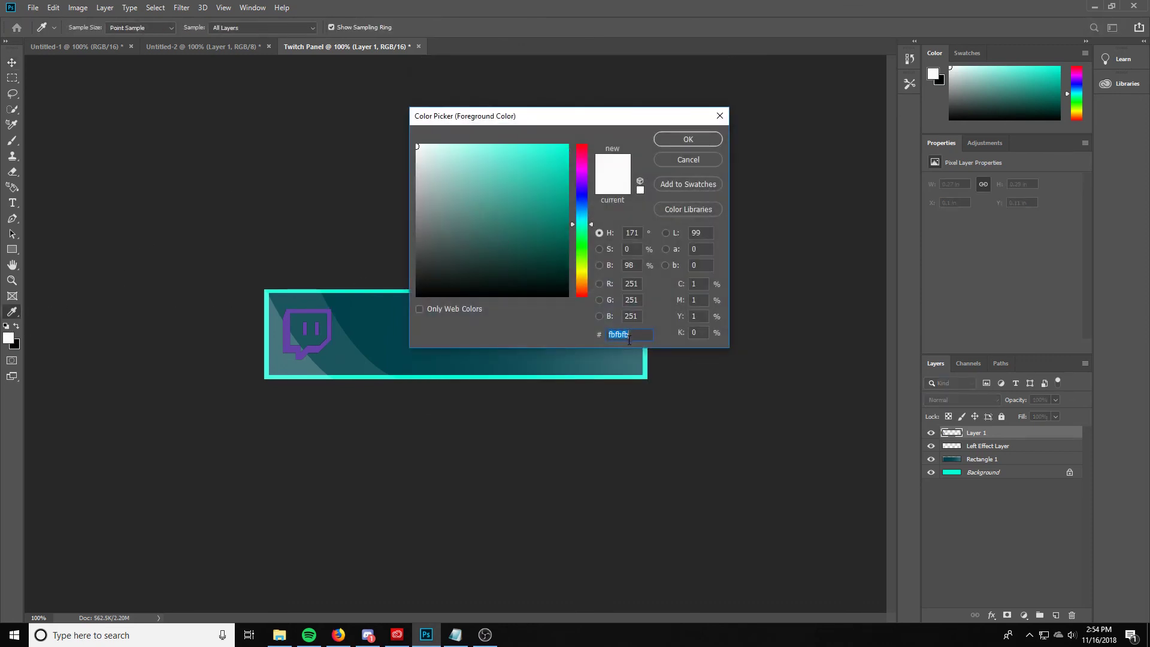
text(04fed8)
click(699, 139)
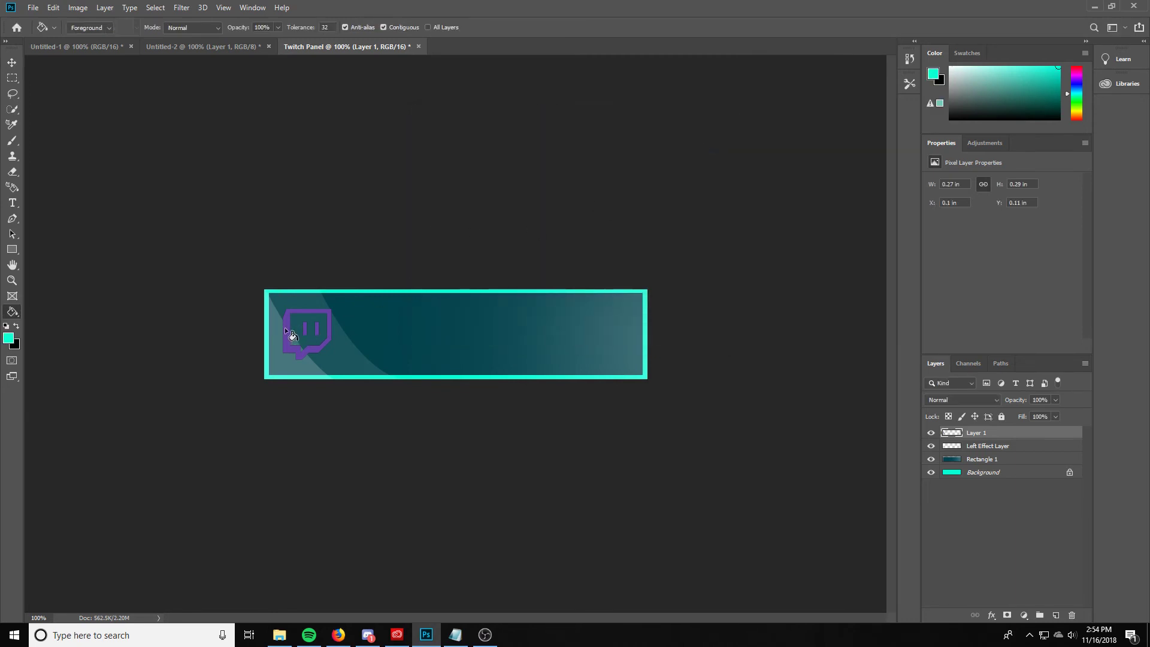
click(286, 327)
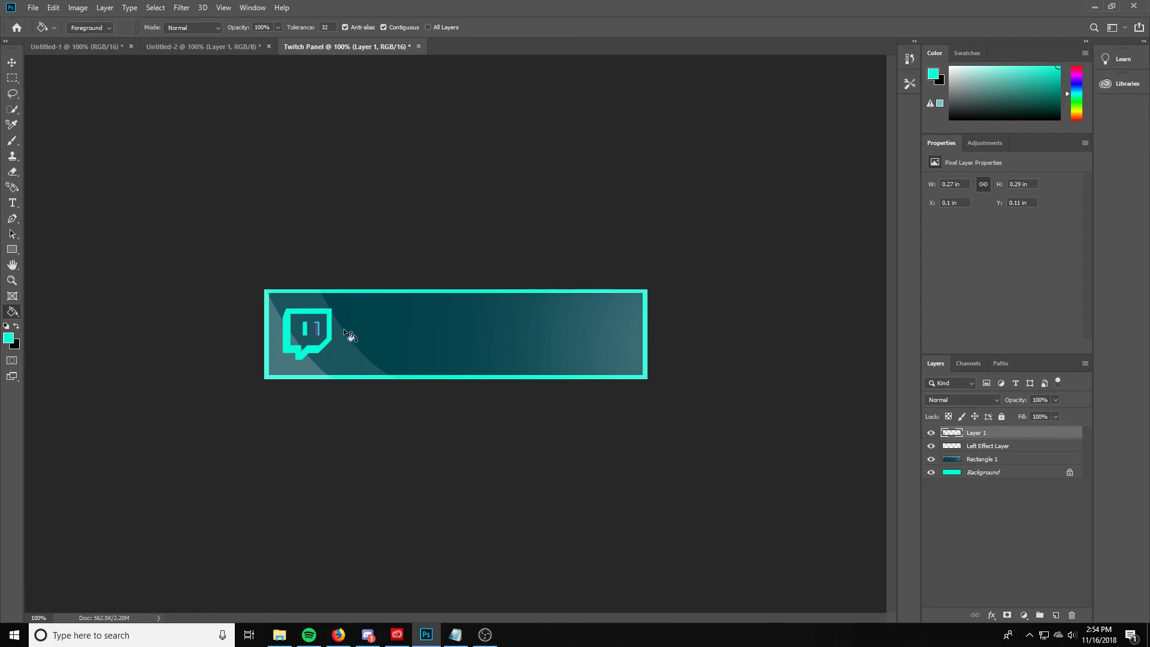
click(316, 327)
Add the text DONATE in 18 pt BadaBoom BB beside the logo and move it closer to the panel's centre
click(13, 203)
drag(399, 309, 621, 358)
key(BackSpace)
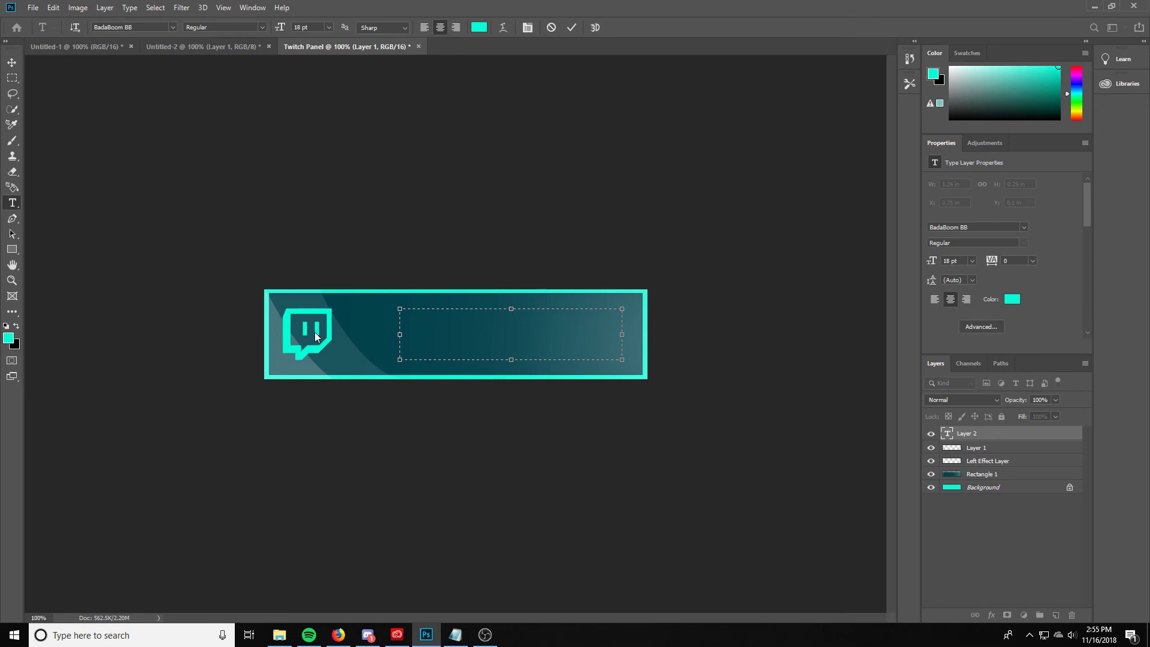
text(DONATE)
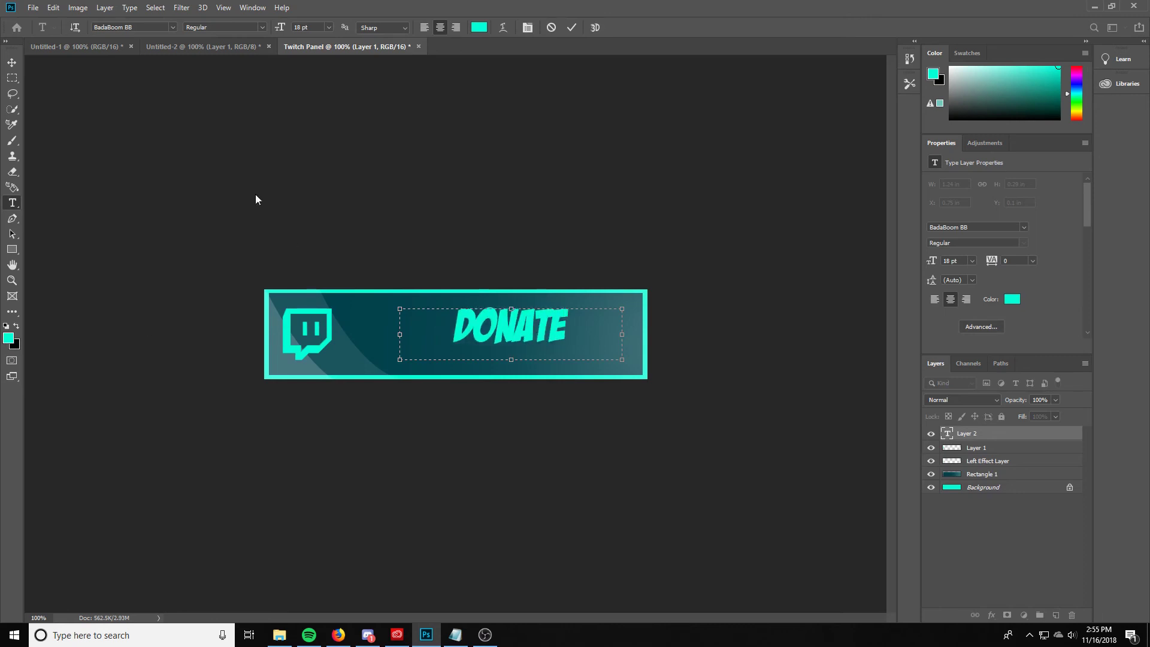
drag(568, 319, 442, 319)
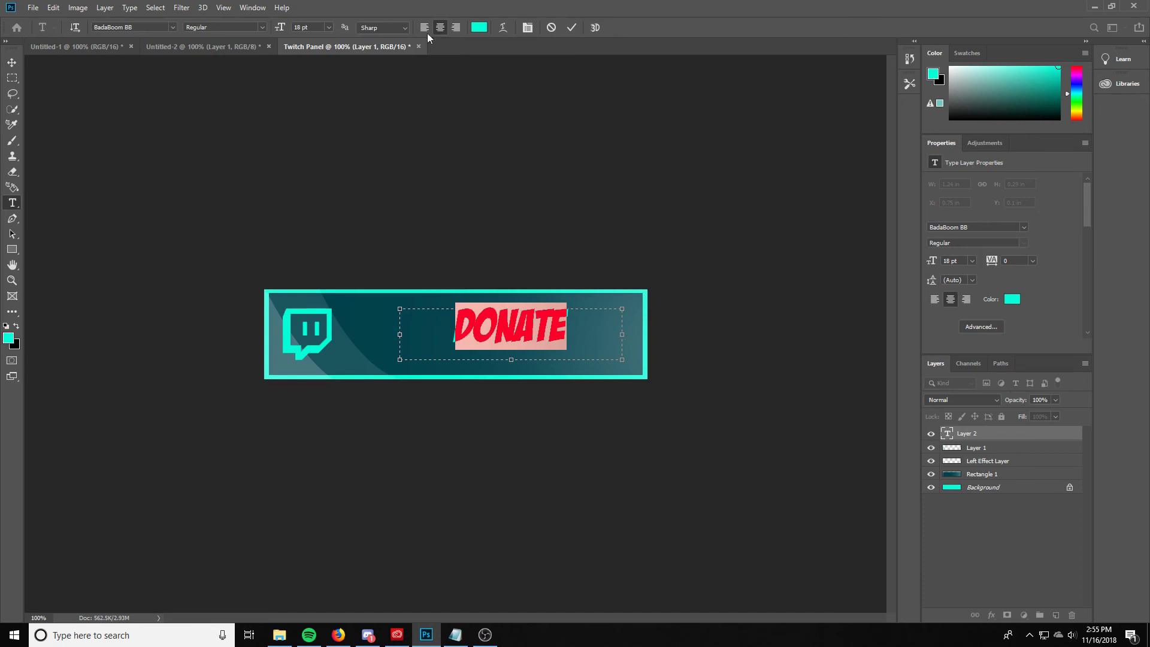
click(12, 62)
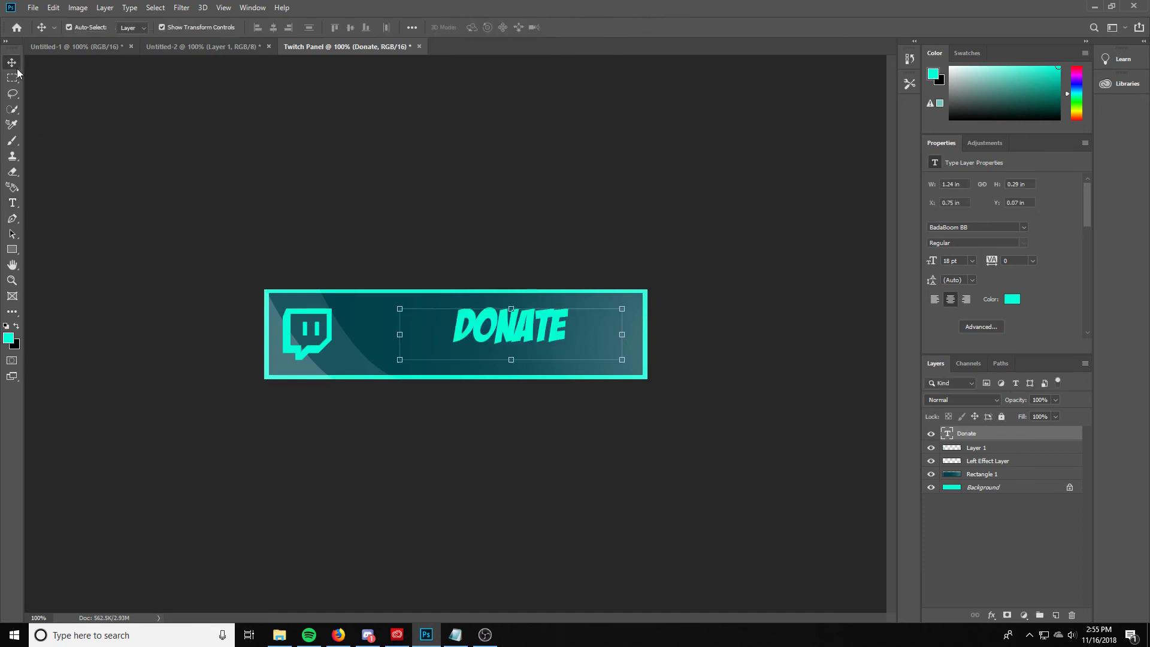
drag(531, 330, 507, 337)
click(665, 359)
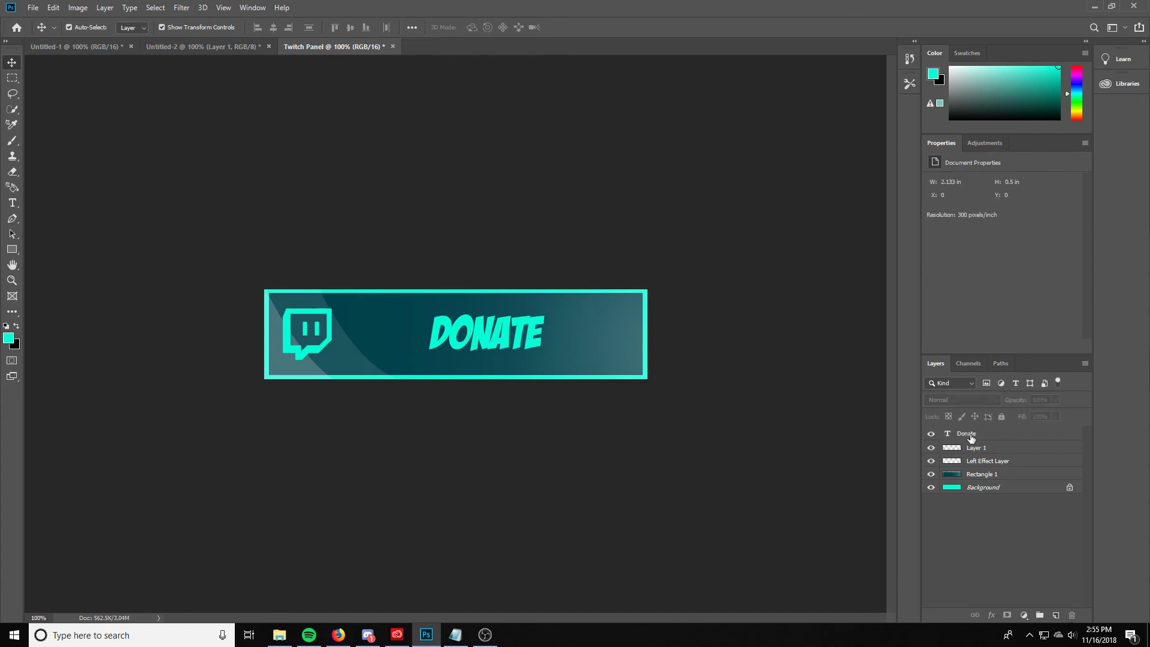
Add a Multiply drop shadow to the Donate text layer and lower the shadow's opacity slightly
click(487, 342)
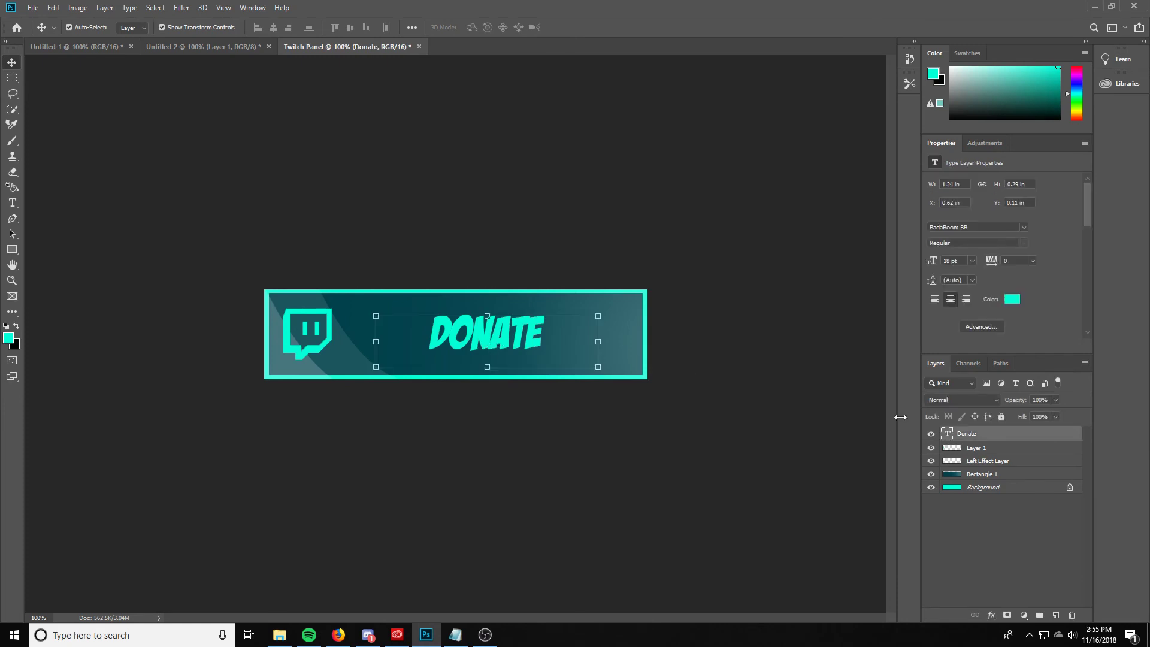
double_click(993, 441)
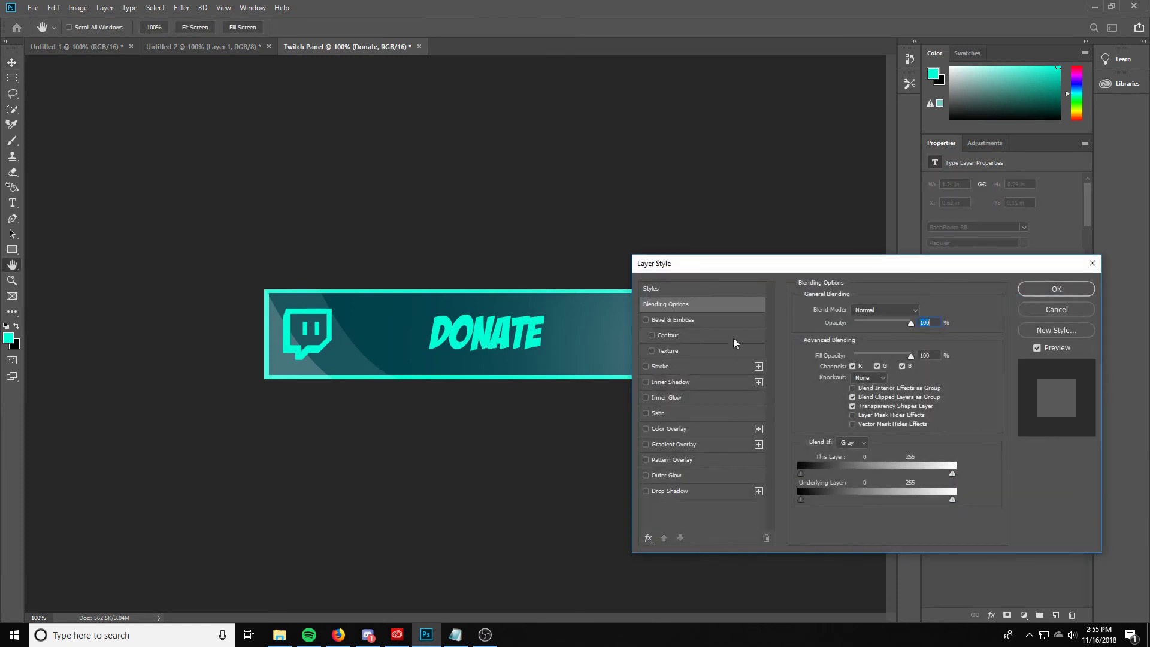
click(661, 493)
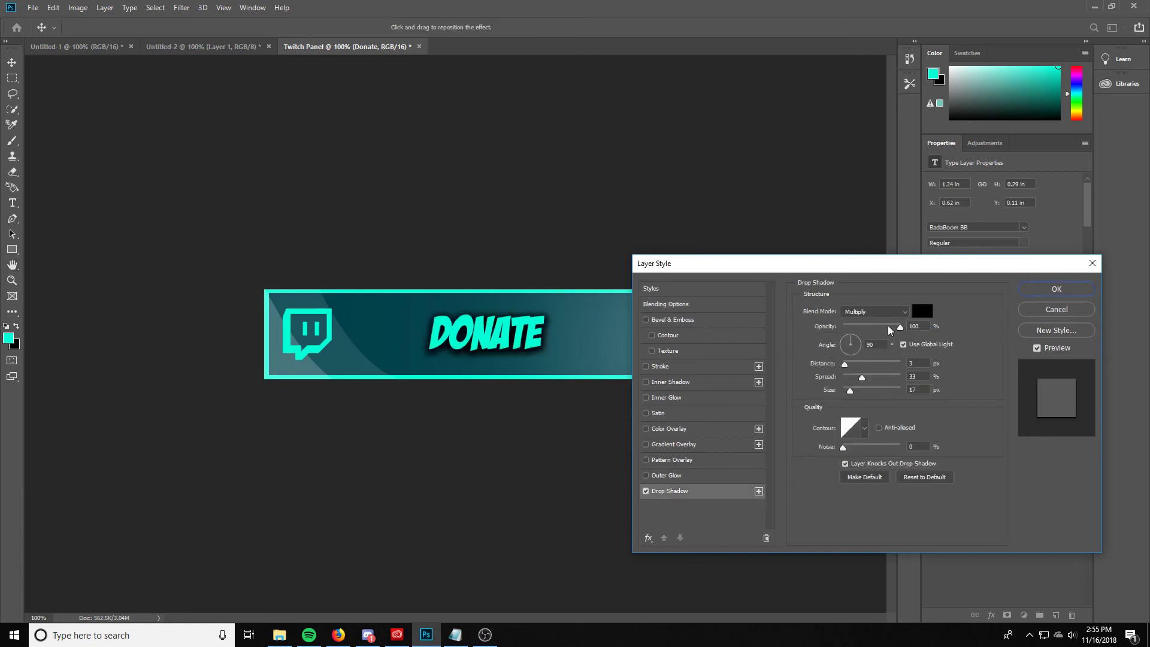
drag(900, 327, 890, 332)
Add a linear Black, White gradient overlay to the Donate text, reduce its opacity, and apply the layer style
click(671, 444)
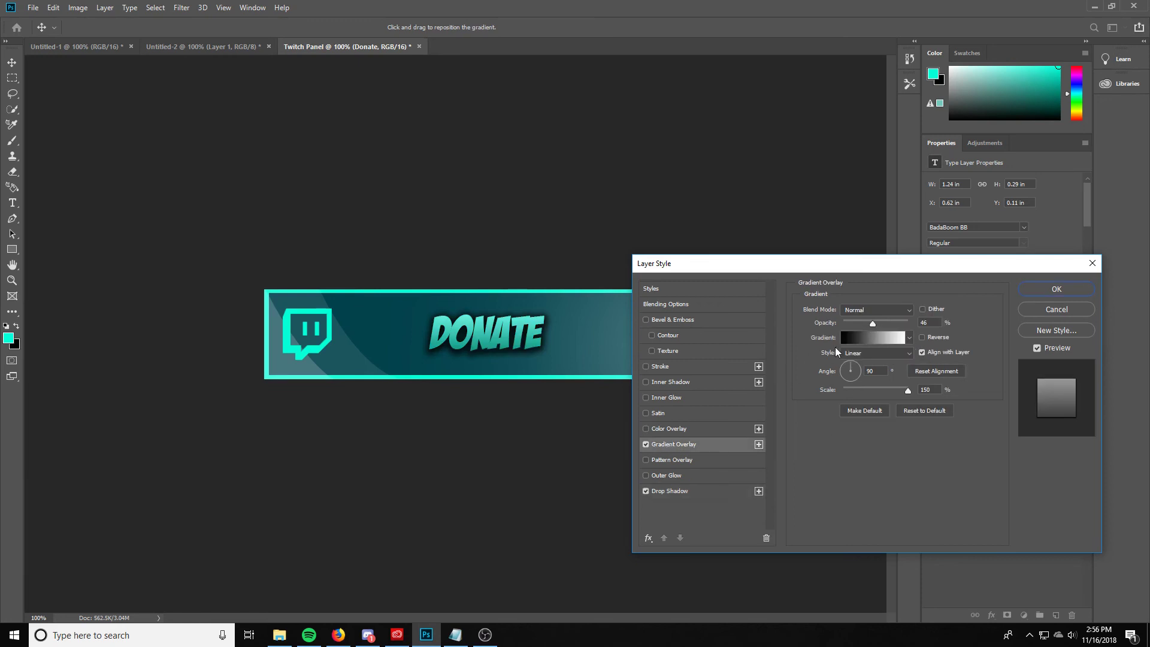
click(868, 339)
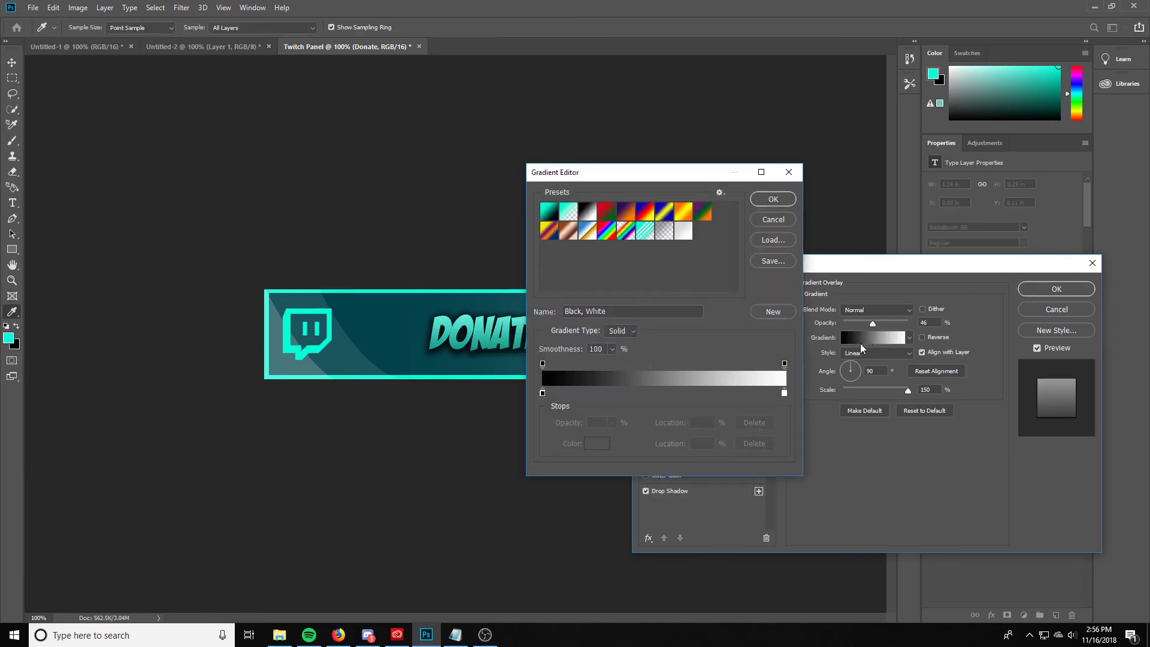
click(775, 200)
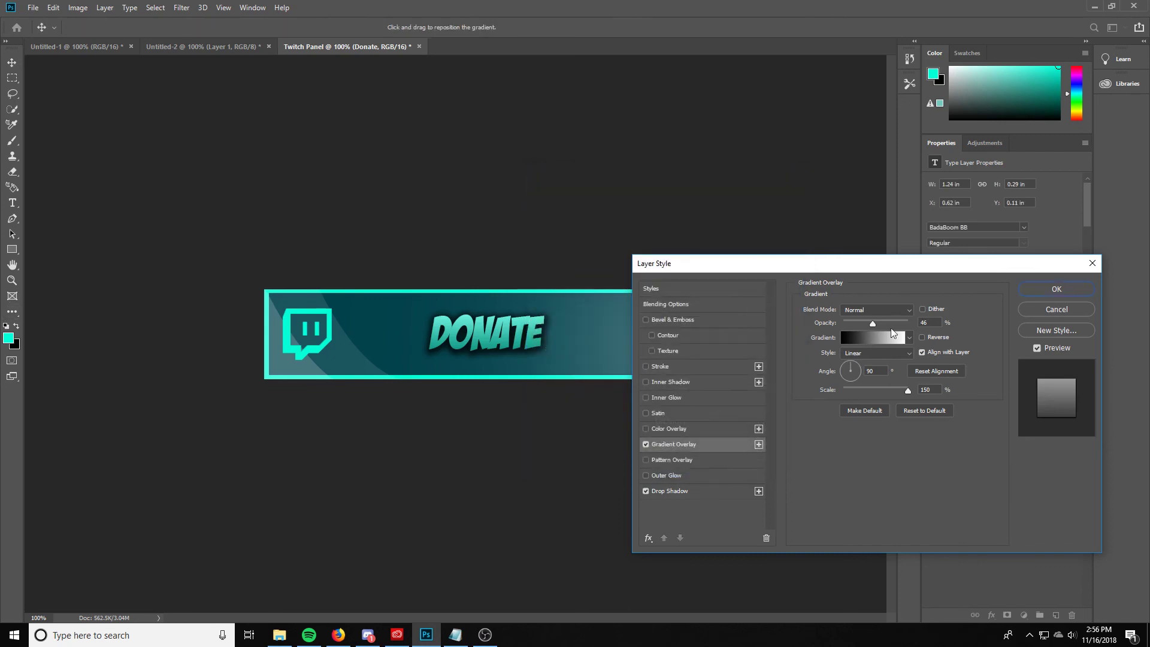
mouse_move(872, 325)
mouse_down()
mouse_move(843, 326)
mouse_move(857, 324)
mouse_up()
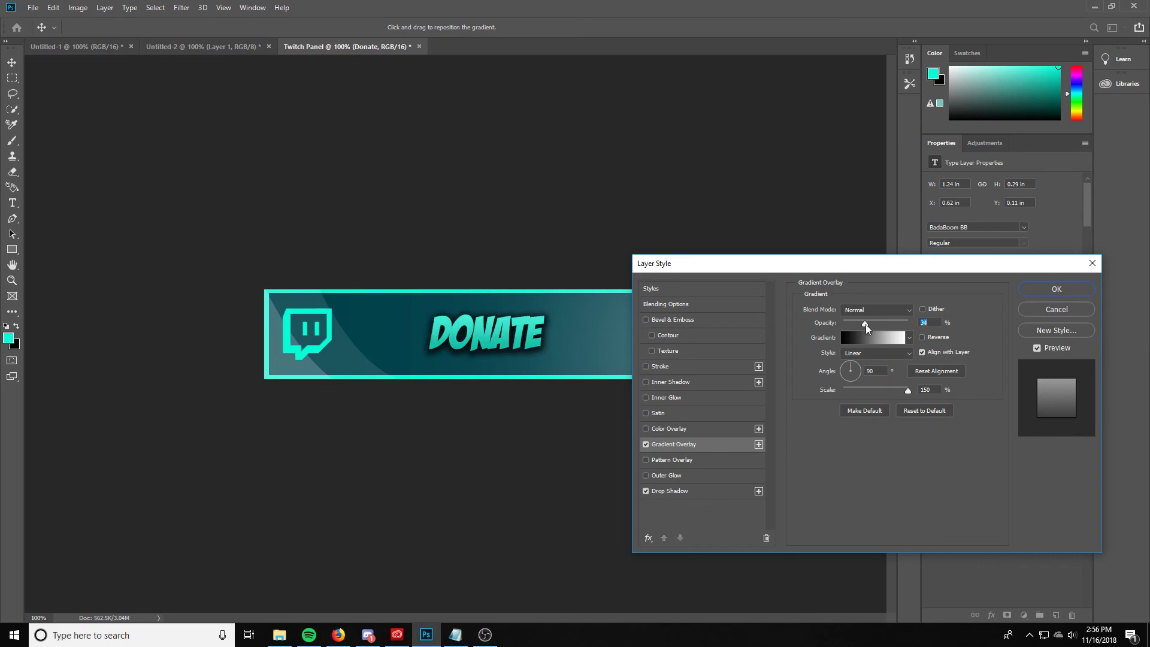
mouse_move(865, 324)
mouse_down()
mouse_move(914, 322)
mouse_move(849, 329)
mouse_move(858, 329)
mouse_up()
click(1075, 291)
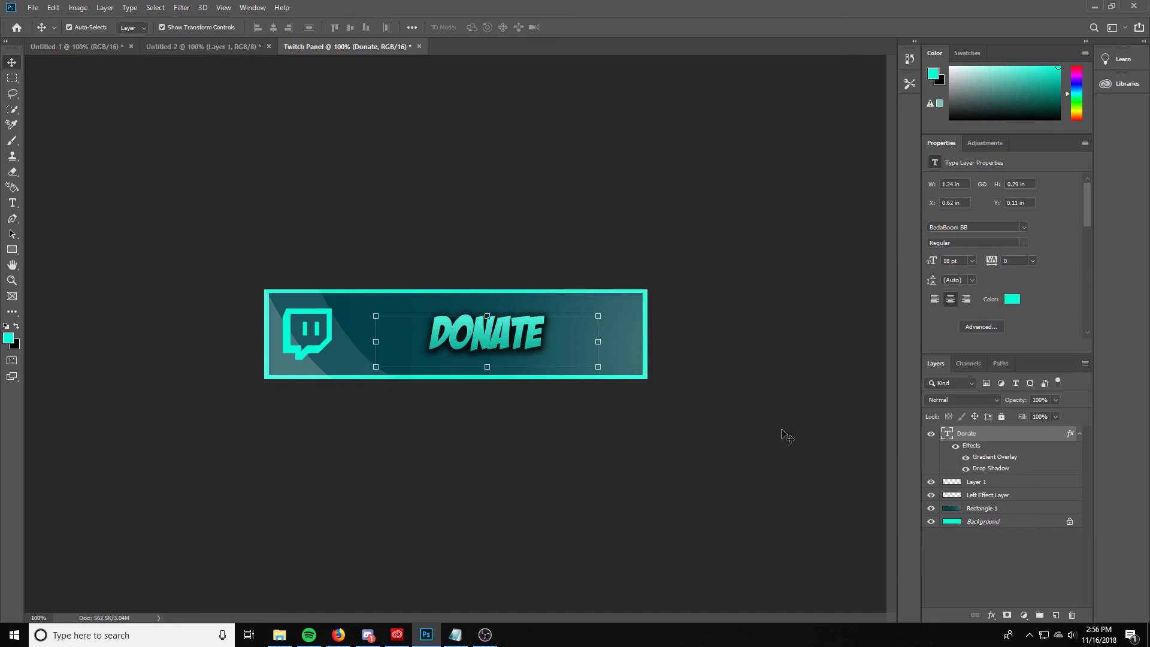
click(33, 7)
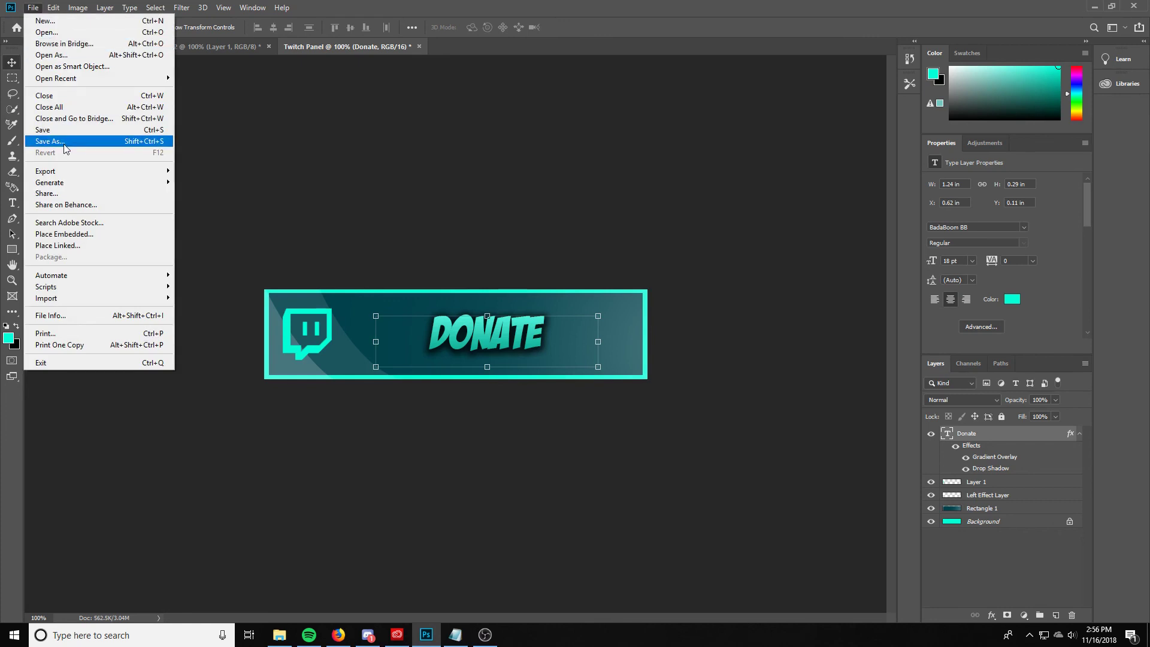
click(519, 14)
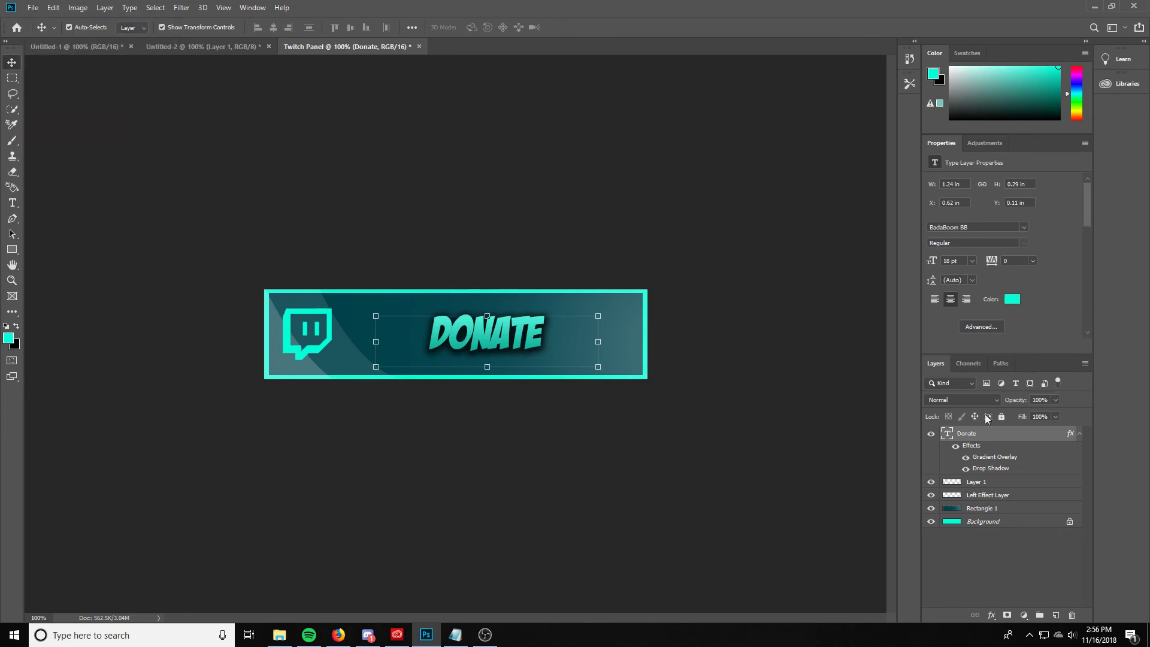